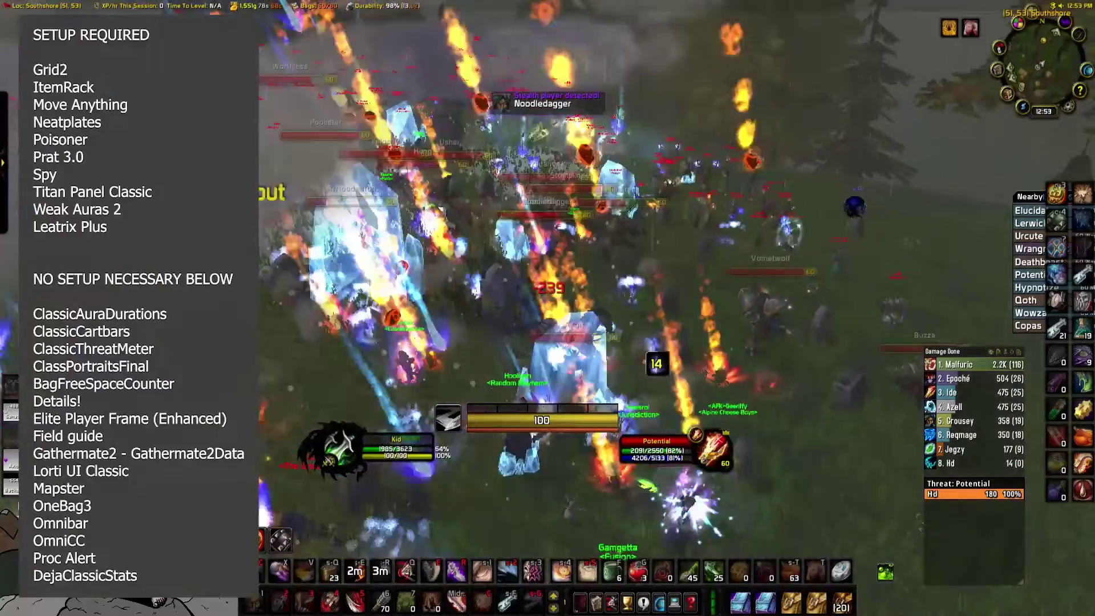
{"action": "key", "text": "w"}
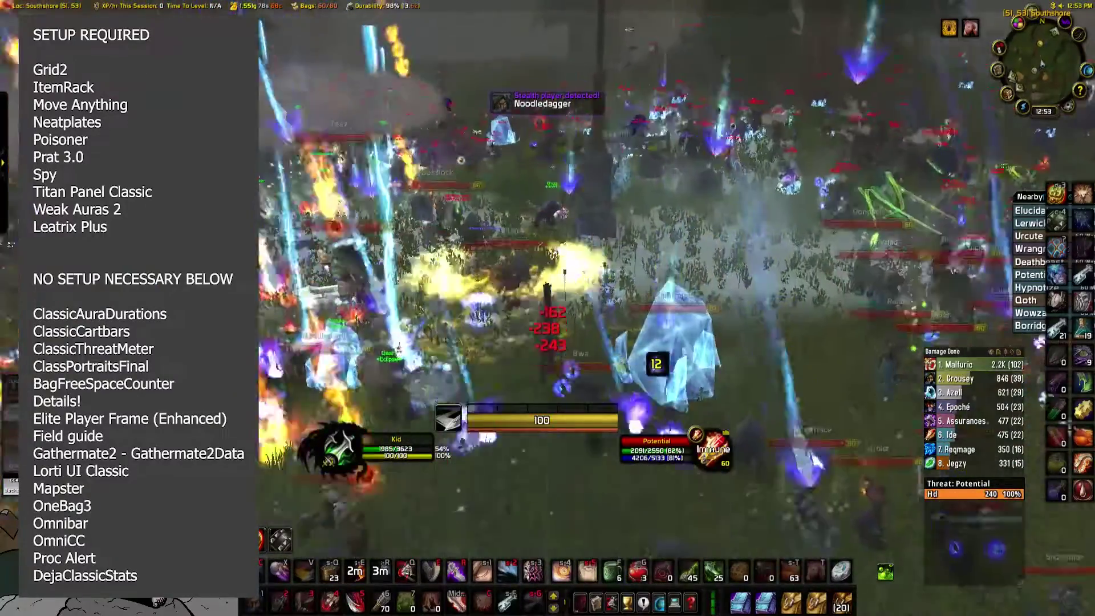
{"action": "key", "text": "w"}
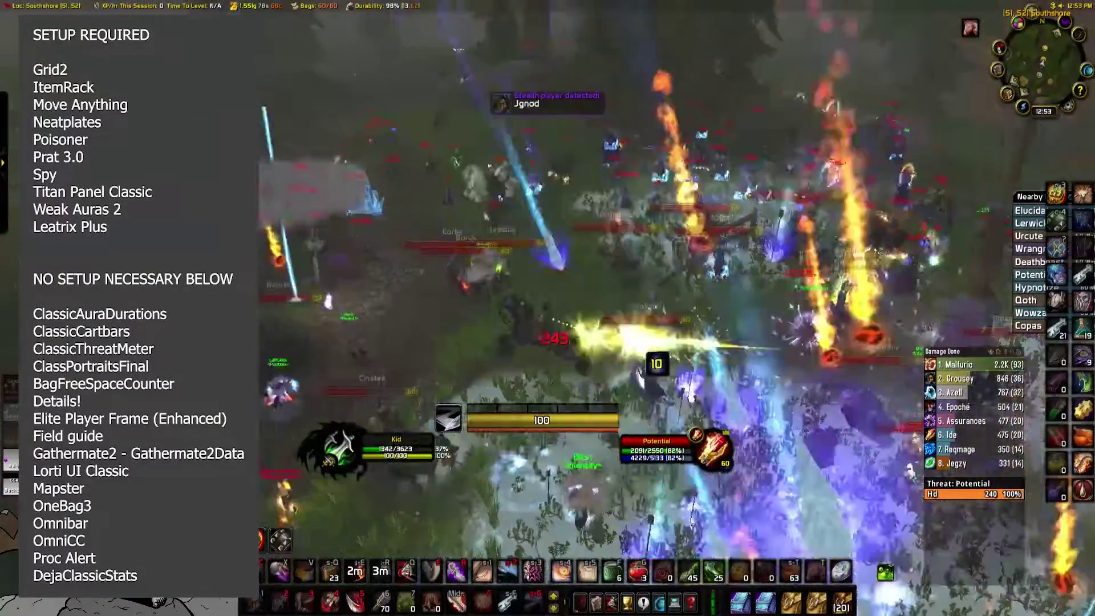
{"action": "key", "text": "w"}
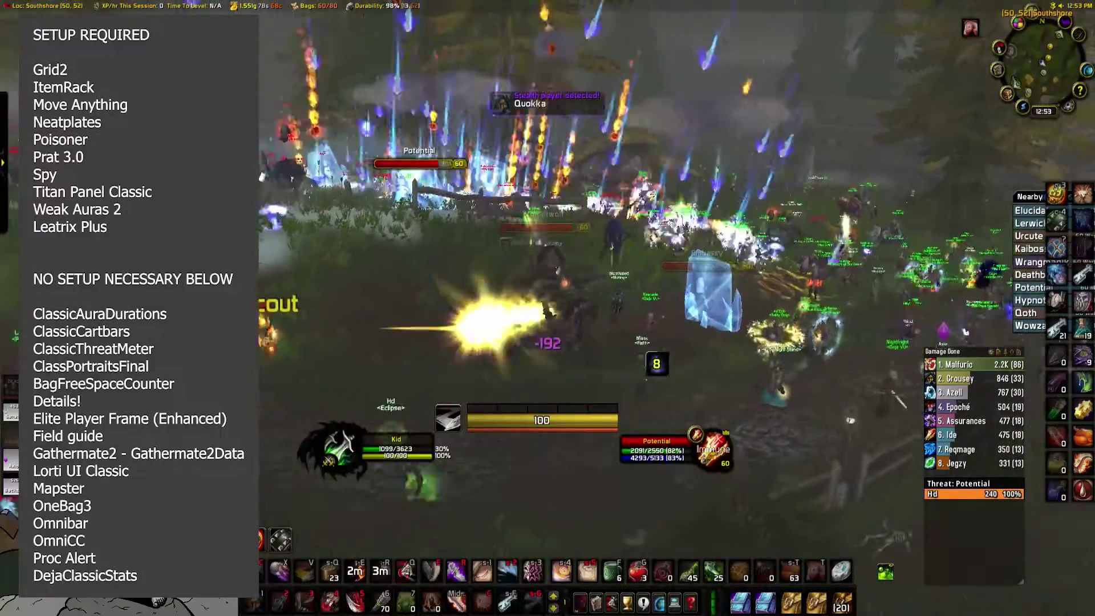
{"action": "key", "text": "w"}
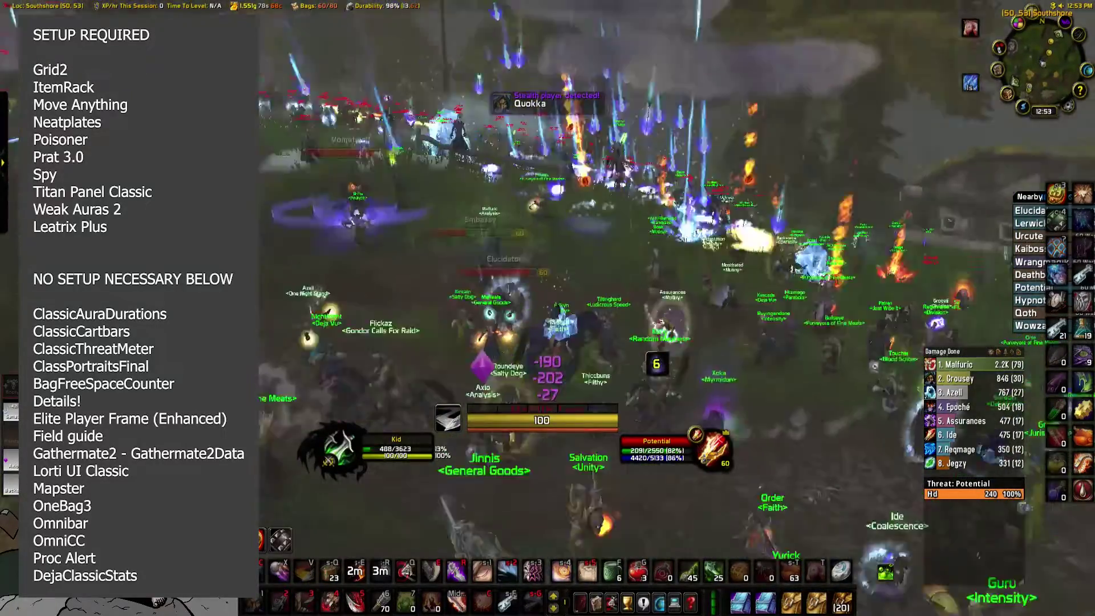
{"action": "key", "text": "a"}
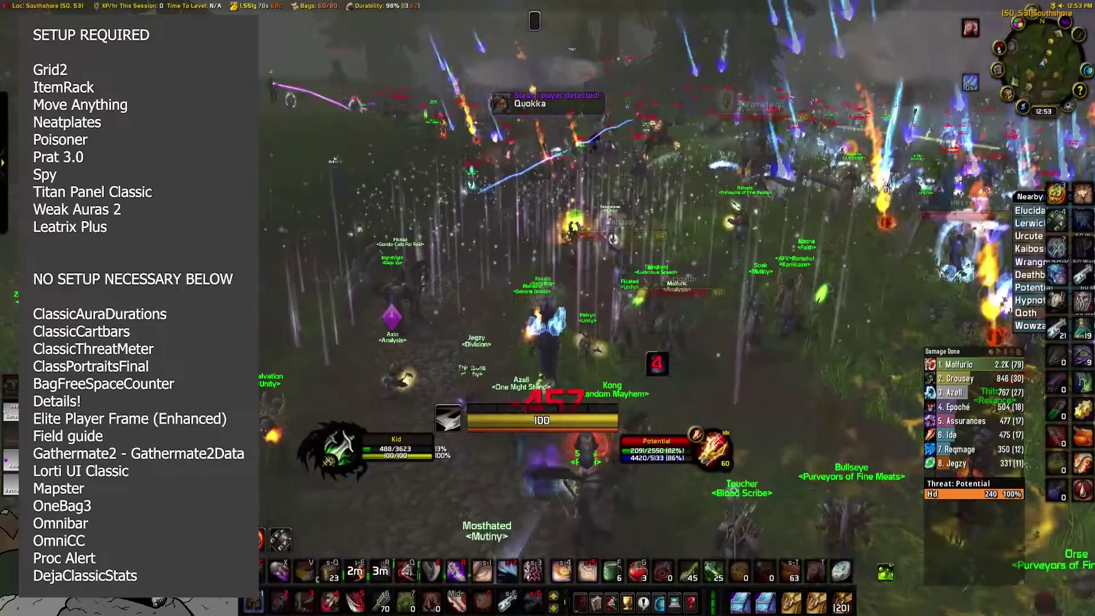
{"action": "key", "text": "q"}
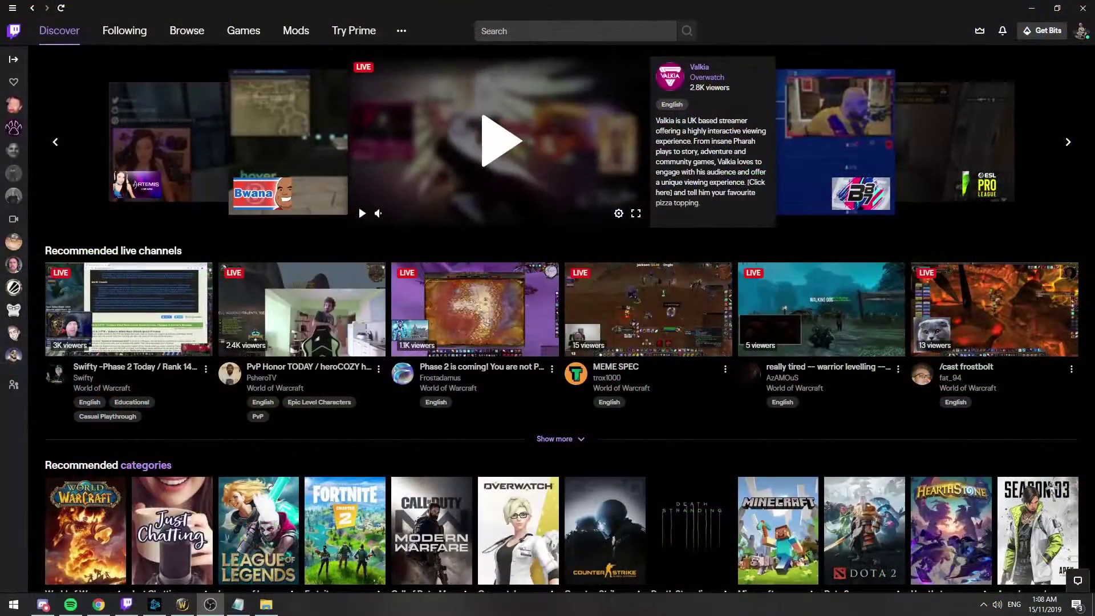
- In the Twitch app, open the World of Warcraft mods and look through the installed addons
{"action": "left_click", "coordinate": [296, 38]}
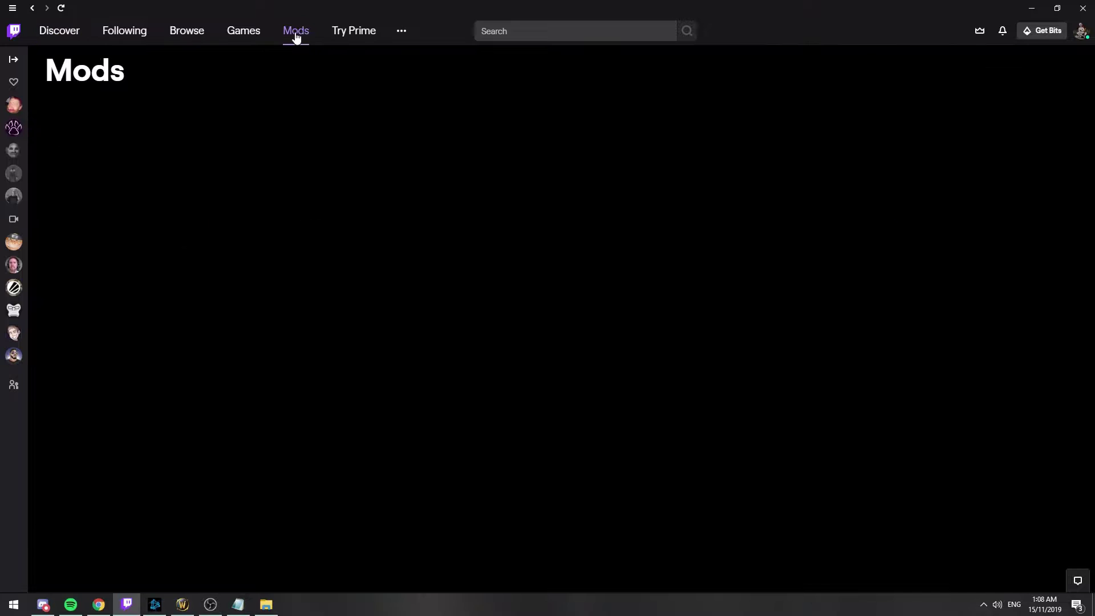
{"action": "left_click", "coordinate": [95, 195]}
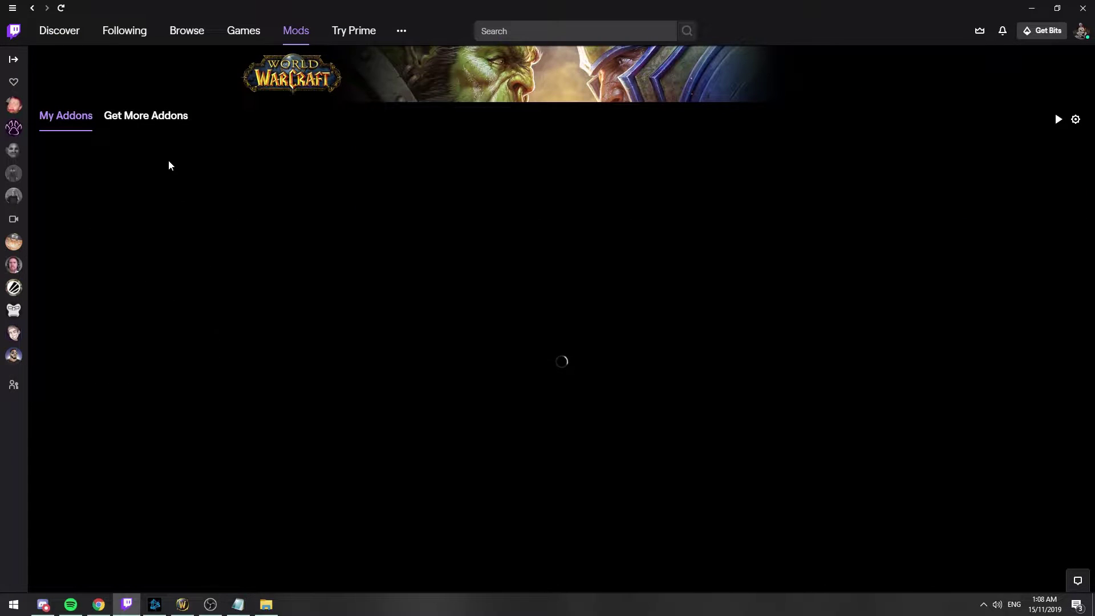
{"action": "scroll", "coordinate": [451, 226], "scroll_direction": "down", "scroll_amount": 6}
{"action": "scroll", "coordinate": [455, 316], "scroll_direction": "down", "scroll_amount": 5}
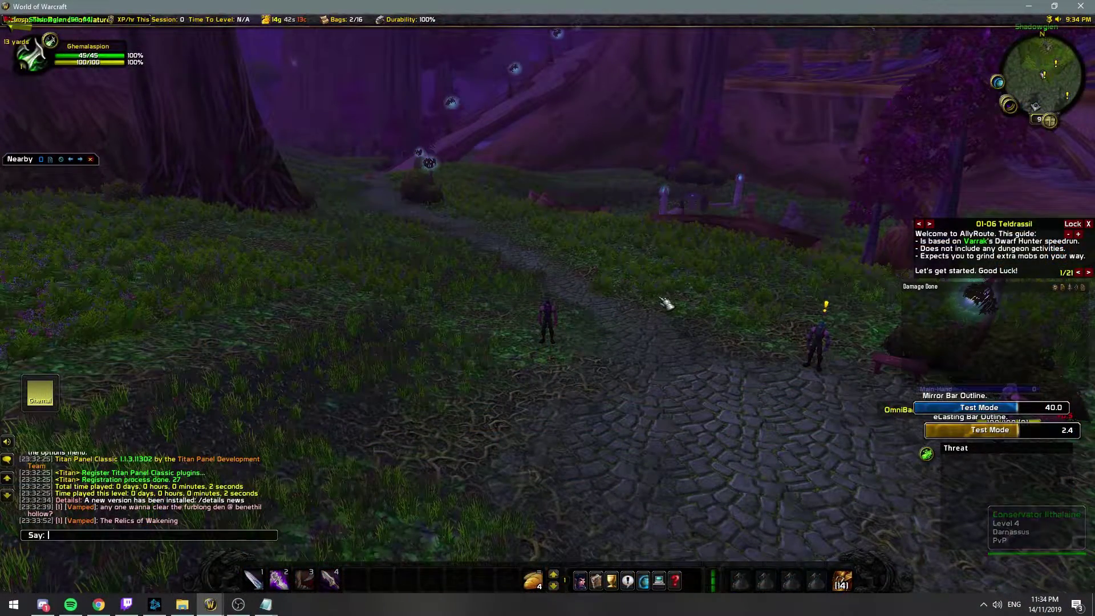
- In World of Warcraft, open the WeakAuras options and import the Rogue 2 group from the copied import string
{"action": "type", "text": "a"}
{"action": "key", "text": "Return"}
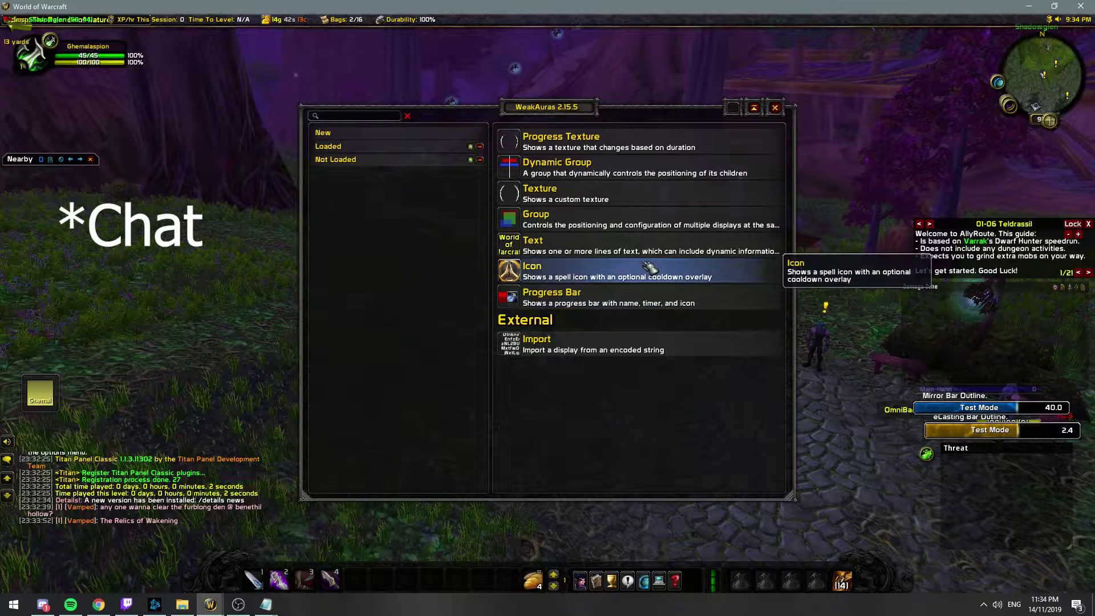
{"action": "left_click", "coordinate": [524, 345]}
{"action": "key", "text": "ctrl+v"}
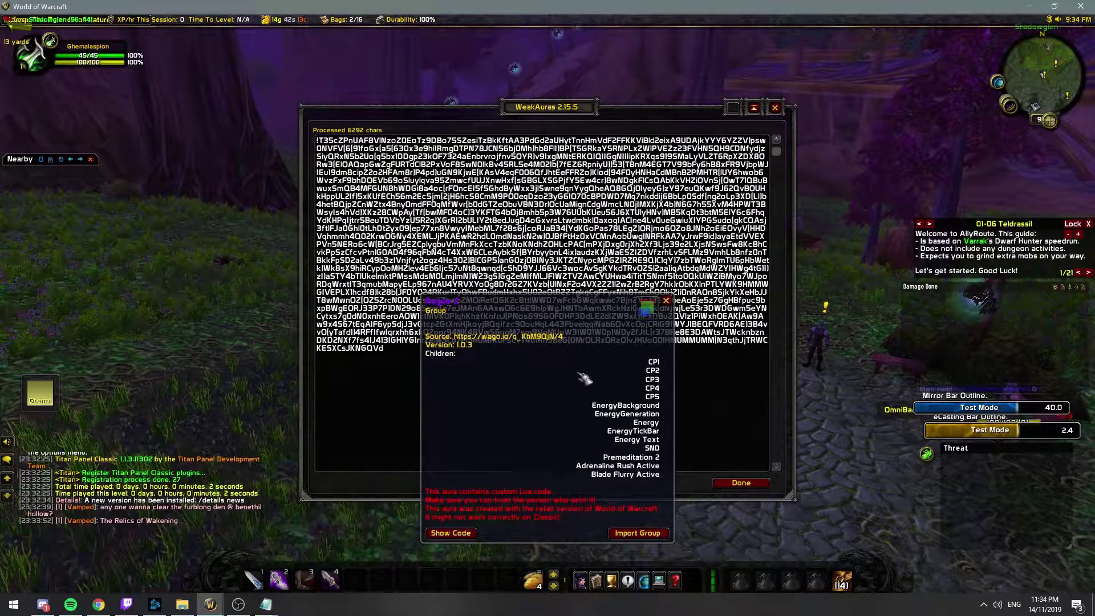
{"action": "left_click_drag", "start_coordinate": [547, 302], "coordinate": [536, 180]}
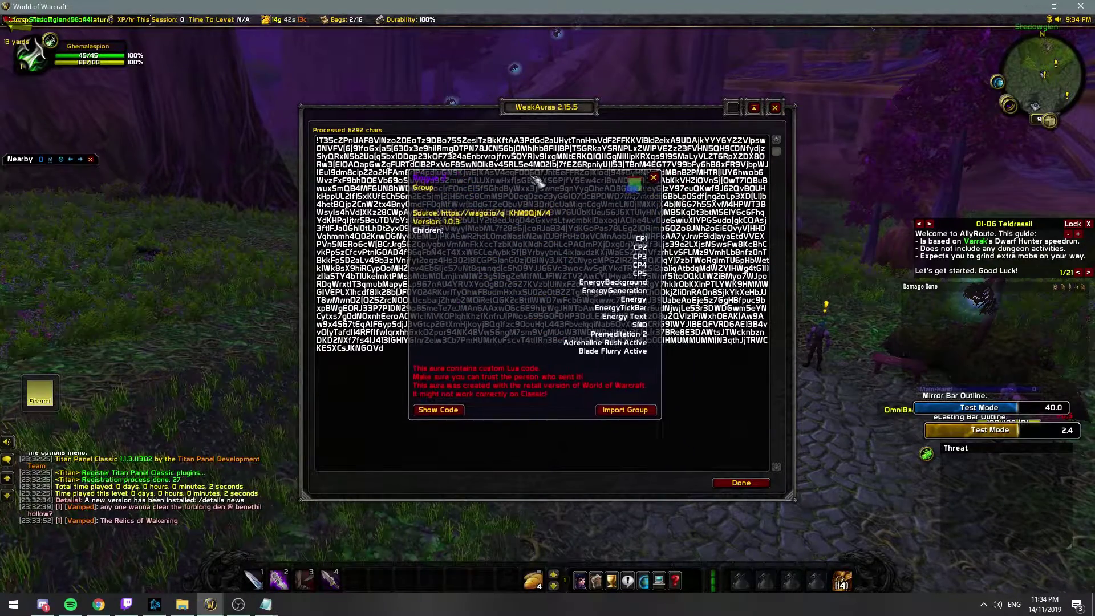
{"action": "left_click", "coordinate": [626, 410]}
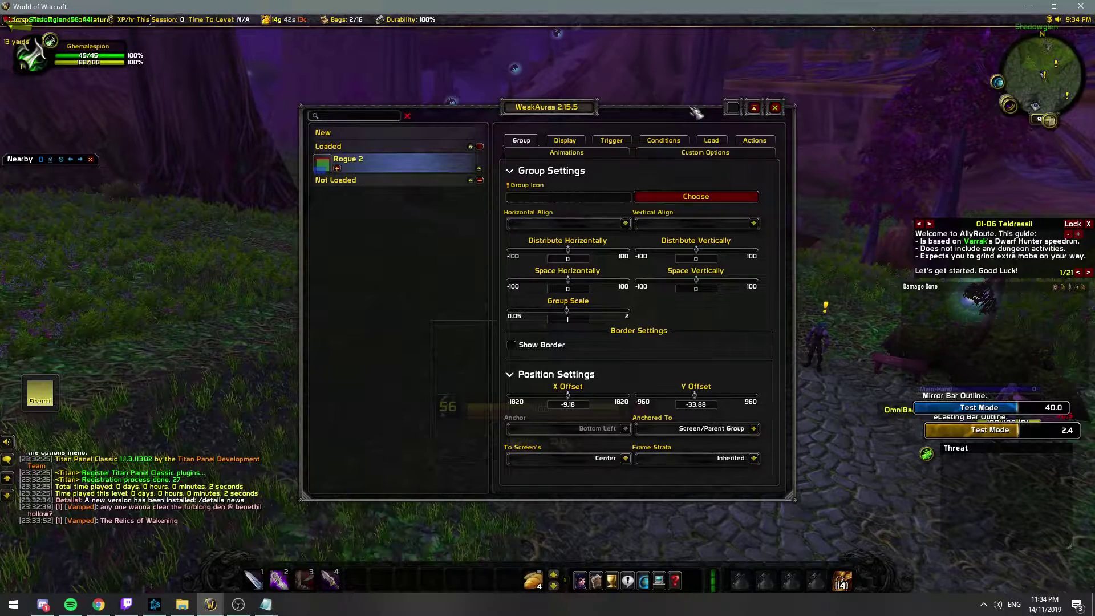
- Move the WeakAuras options window aside and reposition the Rogue 2 group in the open area beside it
{"action": "left_click_drag", "start_coordinate": [573, 114], "coordinate": [877, 42]}
{"action": "left_click_drag", "start_coordinate": [504, 365], "coordinate": [355, 301]}
{"action": "left_click_drag", "start_coordinate": [843, 39], "coordinate": [746, 127]}
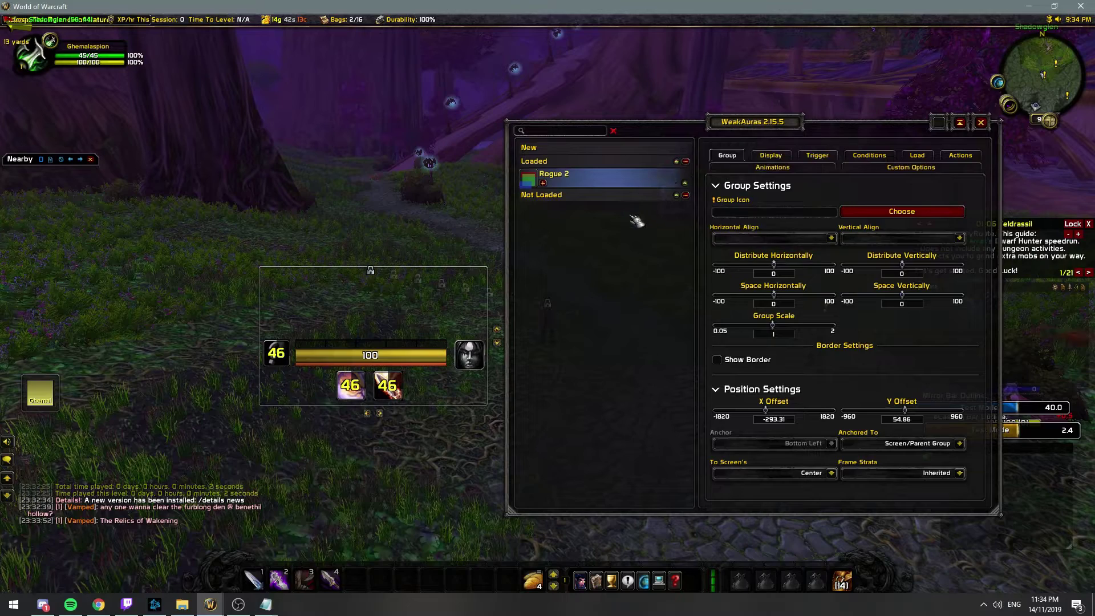
- Expand the Rogue 2 group and examine its combo point, energy, Premeditation, Adrenaline Rush and Blade Flurry auras, ending on the whole group
{"action": "left_click", "coordinate": [544, 183]}
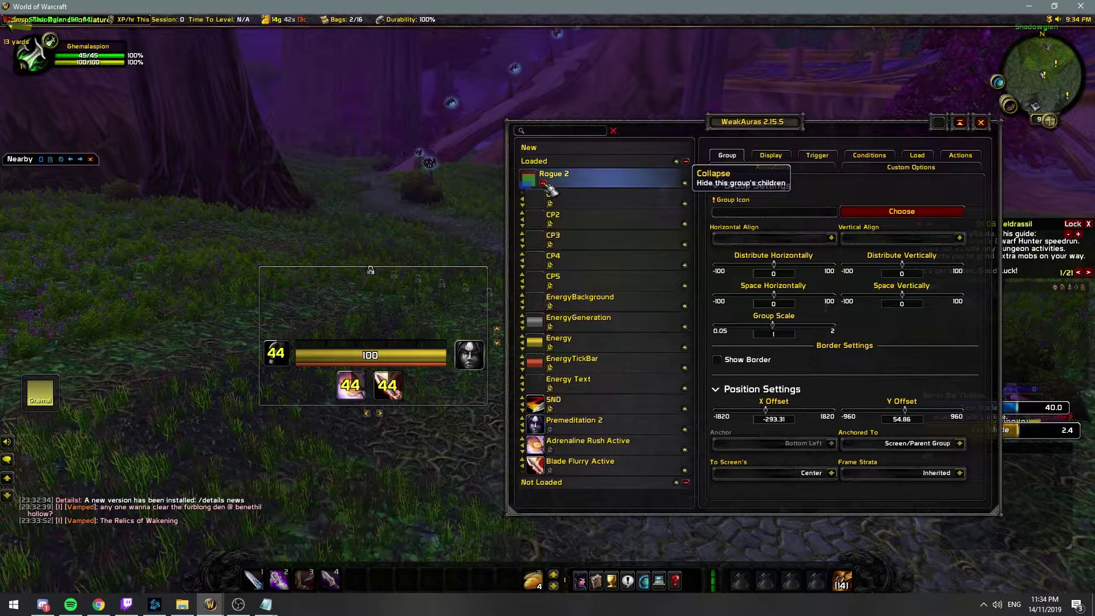
{"action": "left_click", "coordinate": [585, 219]}
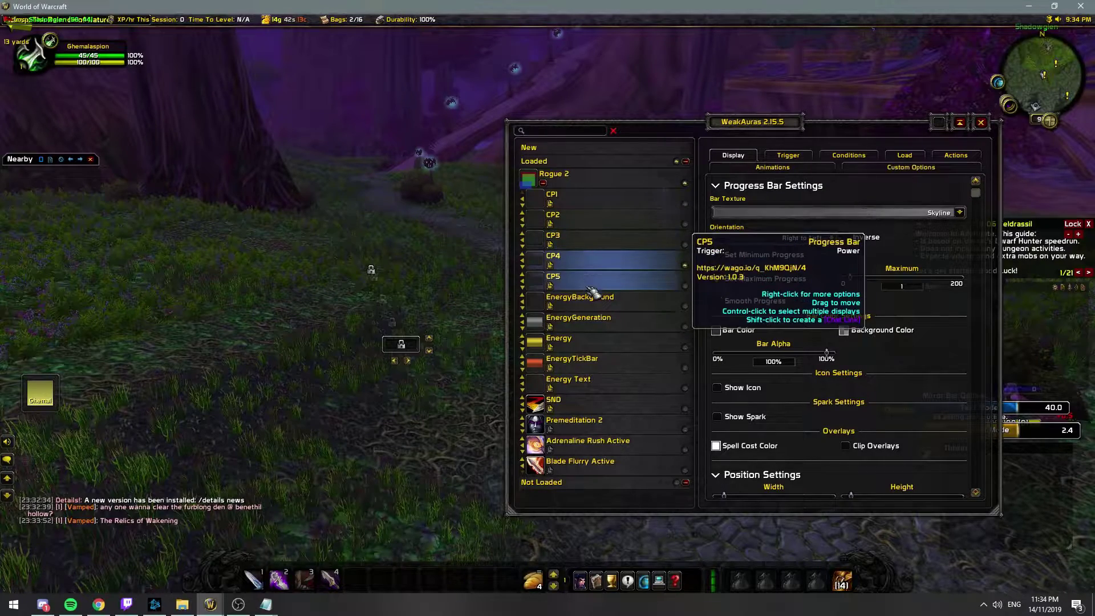
{"action": "left_click", "coordinate": [599, 309]}
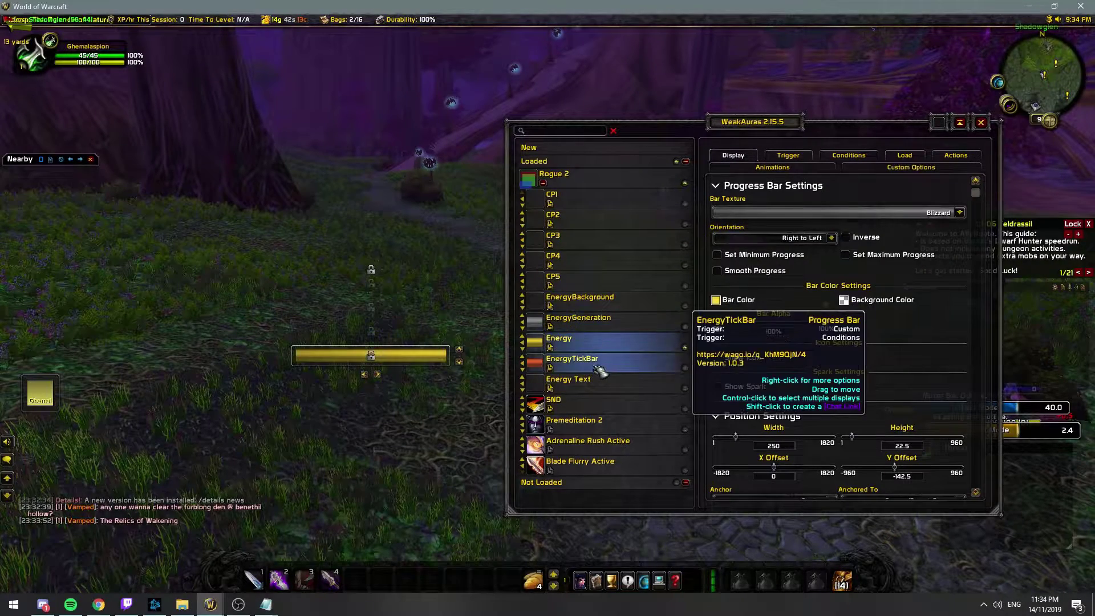
{"action": "left_click", "coordinate": [599, 385]}
{"action": "left_click", "coordinate": [590, 423]}
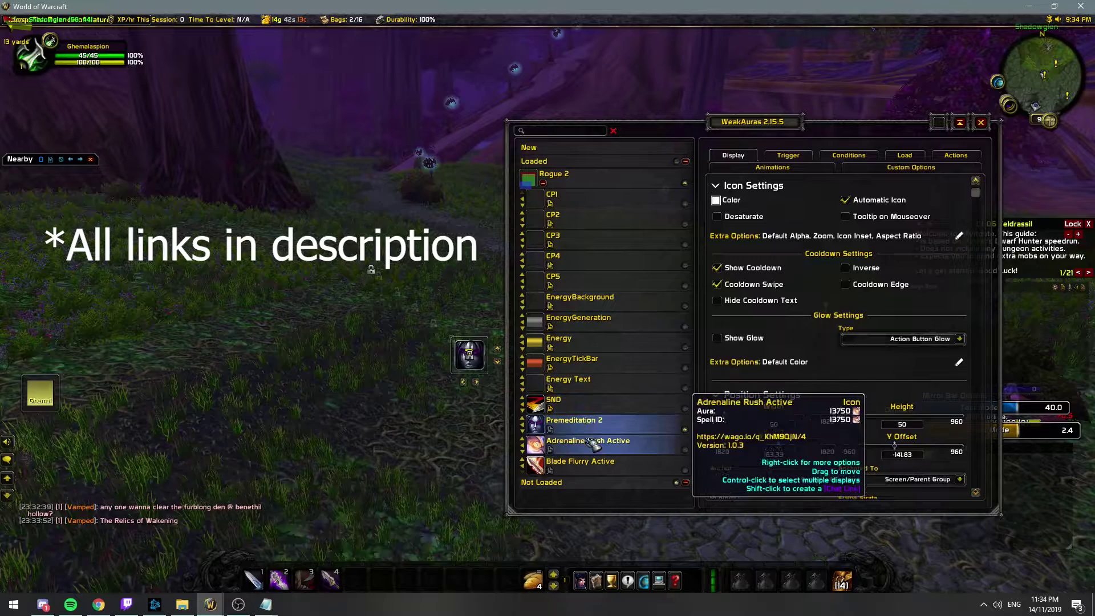
{"action": "left_click", "coordinate": [590, 444]}
{"action": "left_click", "coordinate": [593, 465]}
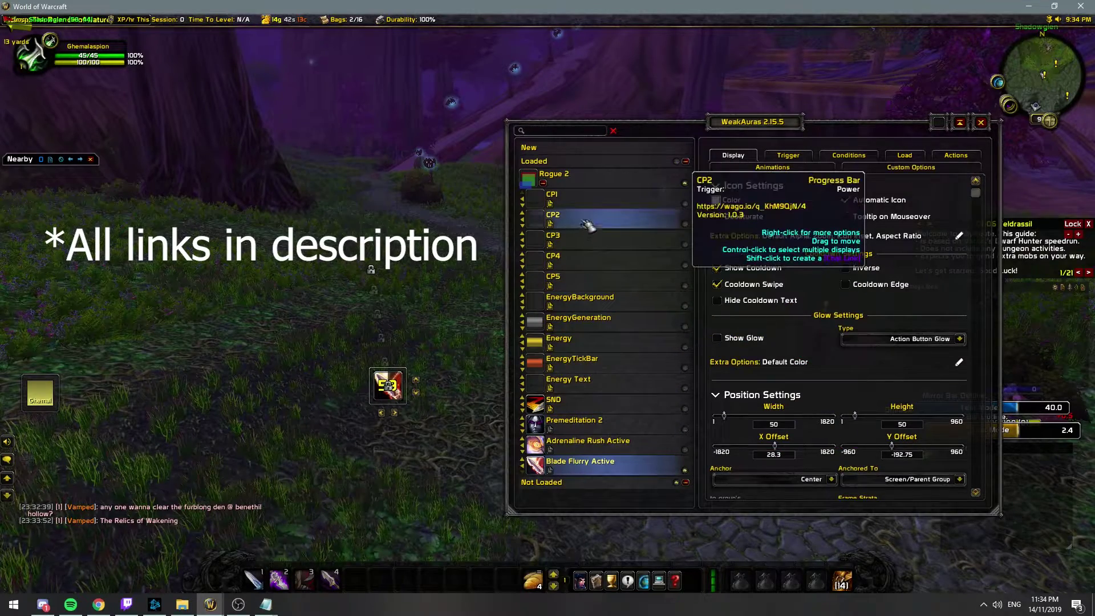
{"action": "left_click", "coordinate": [590, 185]}
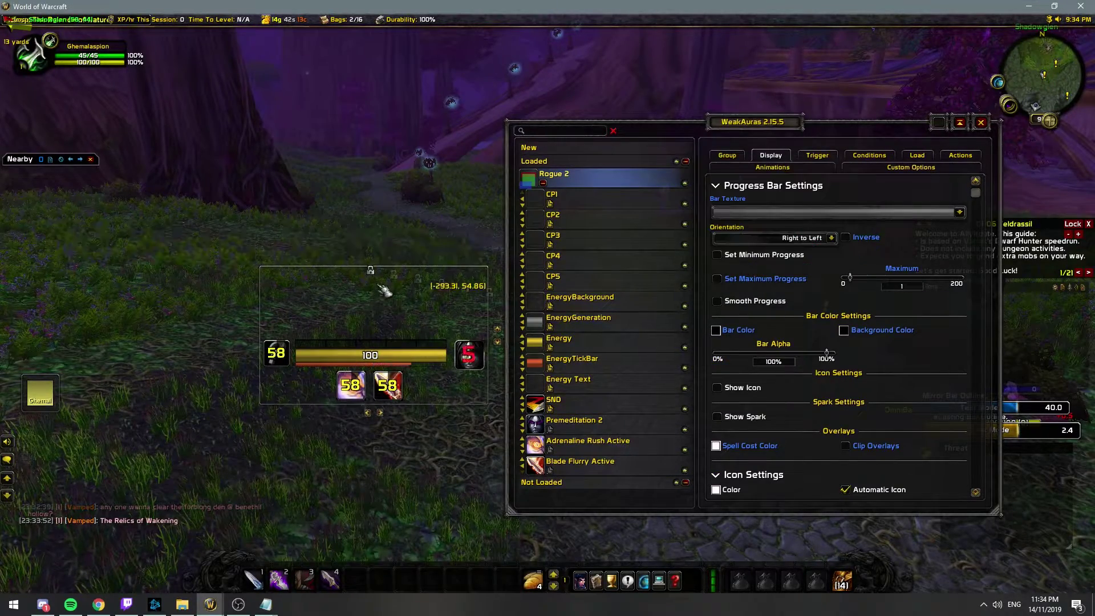
- Move the whole Rogue 2 group to a lower position near the character and close the WeakAuras options
{"action": "left_click_drag", "start_coordinate": [425, 323], "coordinate": [461, 346]}
{"action": "left_click", "coordinate": [981, 123]}
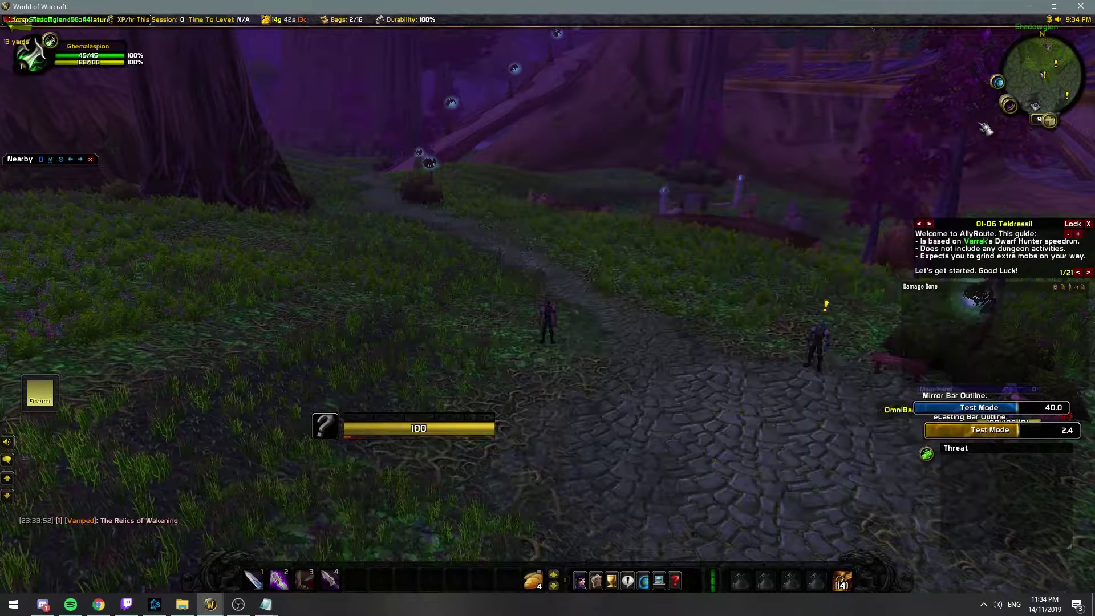
{"action": "left_click_drag", "start_coordinate": [460, 395], "coordinate": [416, 415]}
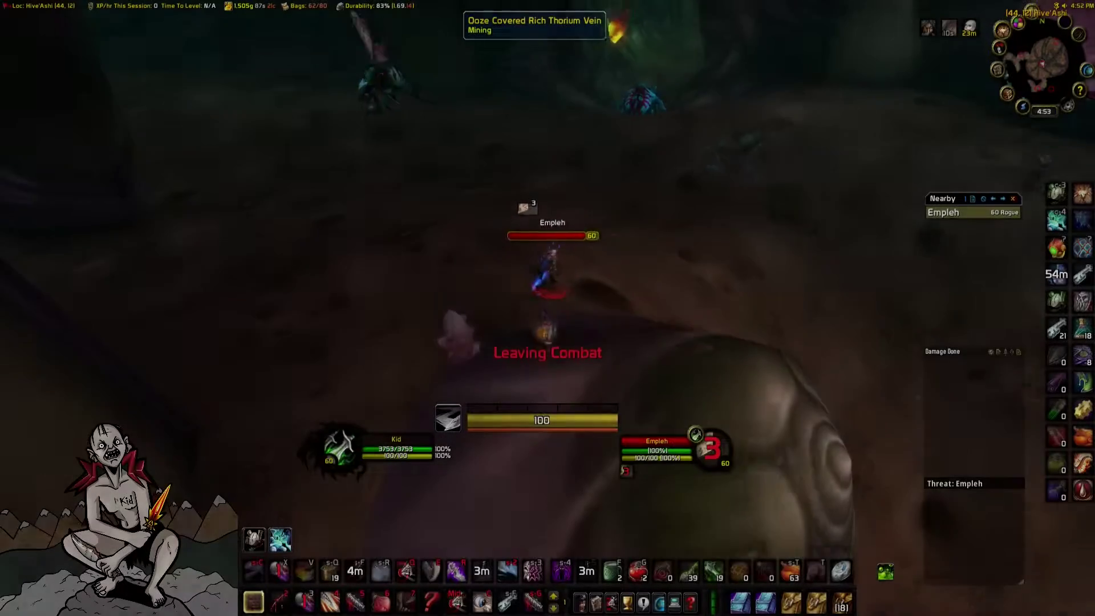
{"action": "key", "text": "w"}
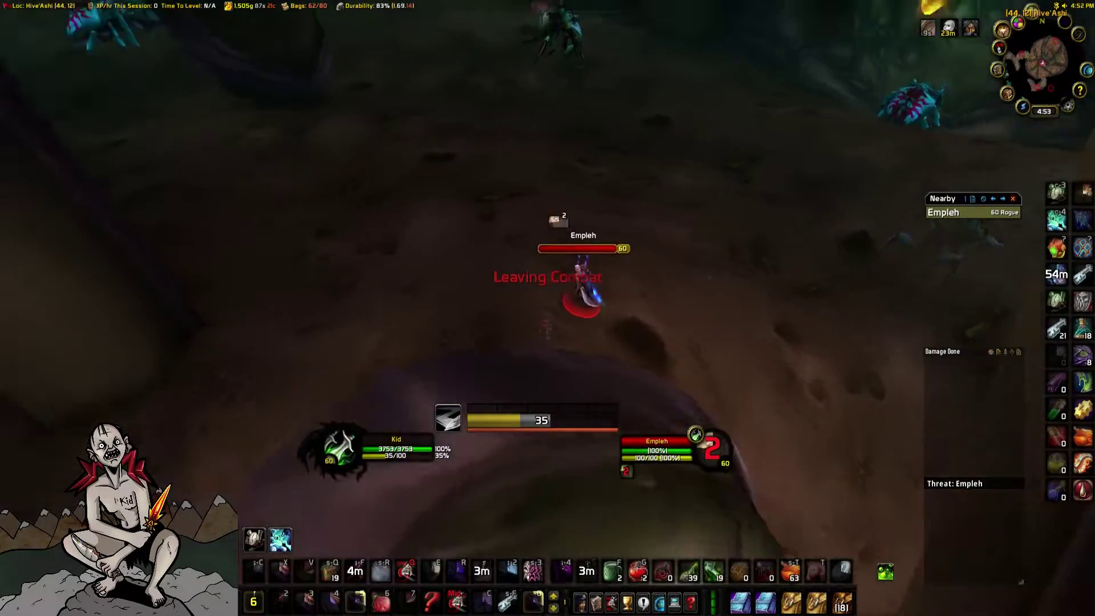
{"action": "key", "text": "a"}
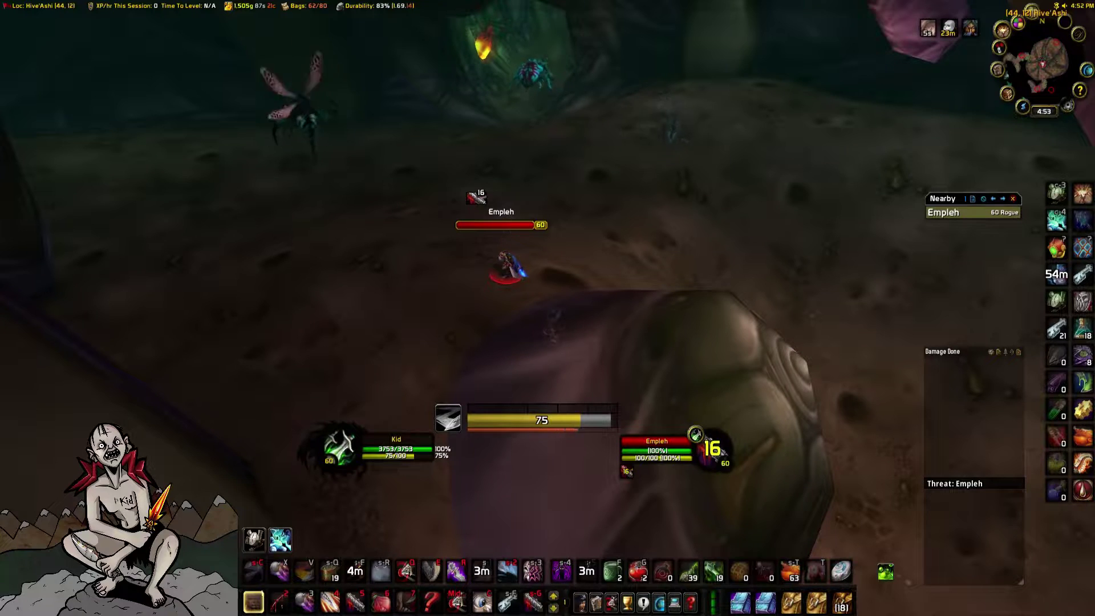
{"action": "key", "text": "w"}
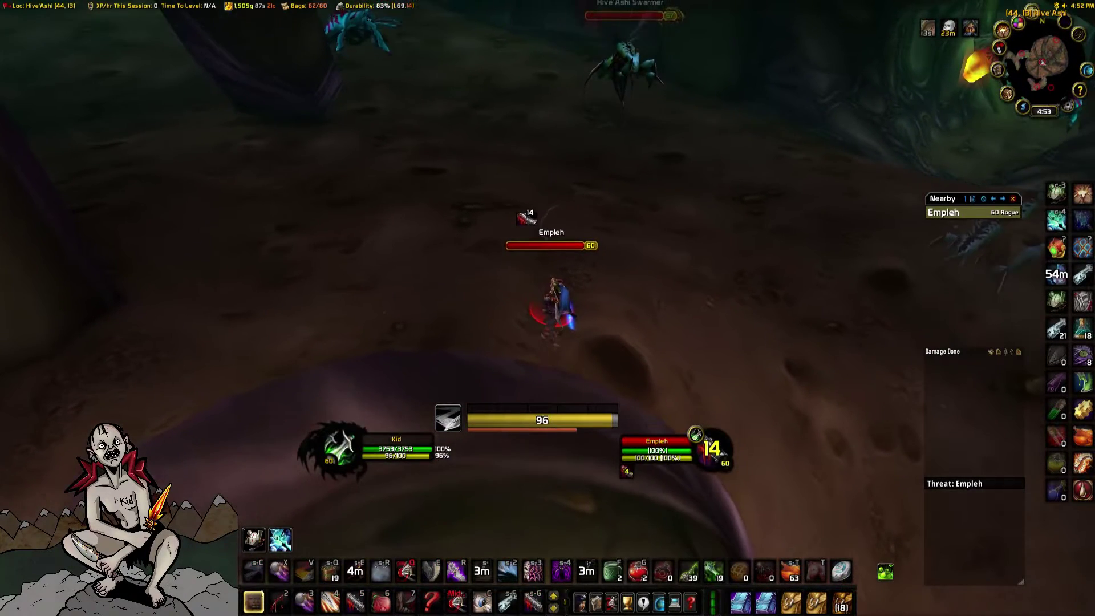
{"action": "key", "text": "c"}
{"action": "key", "text": "2"}
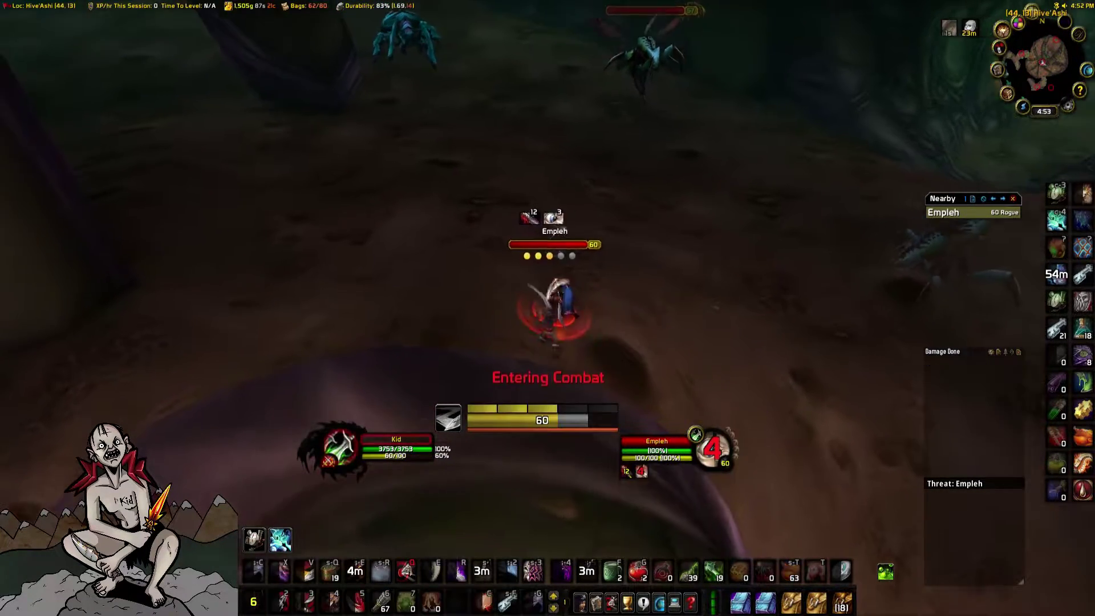
{"action": "key", "text": "3"}
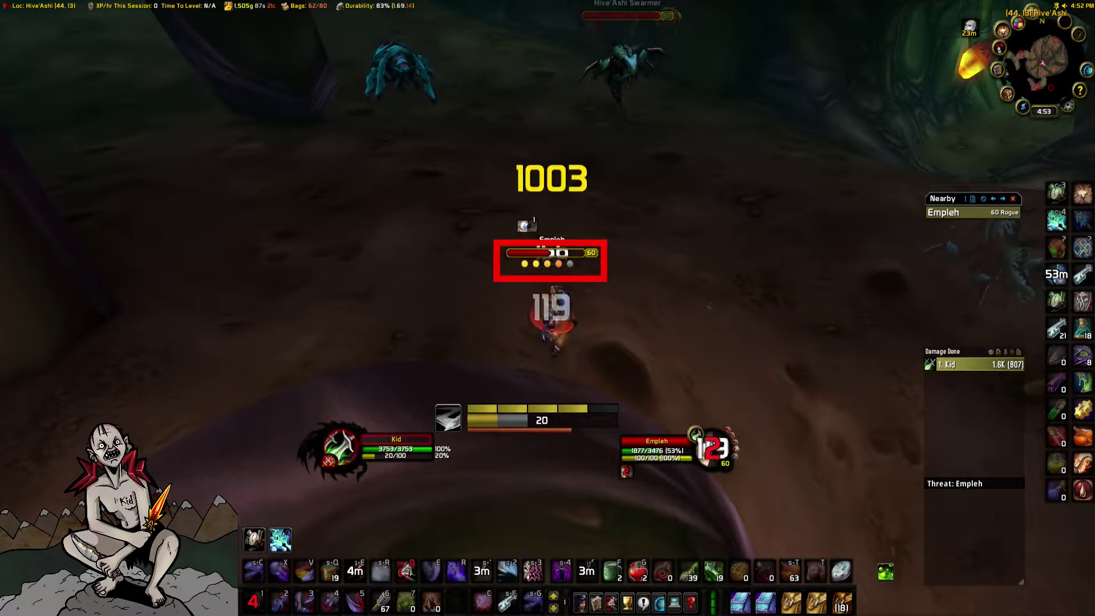
{"action": "key", "text": "c"}
{"action": "key", "text": "d"}
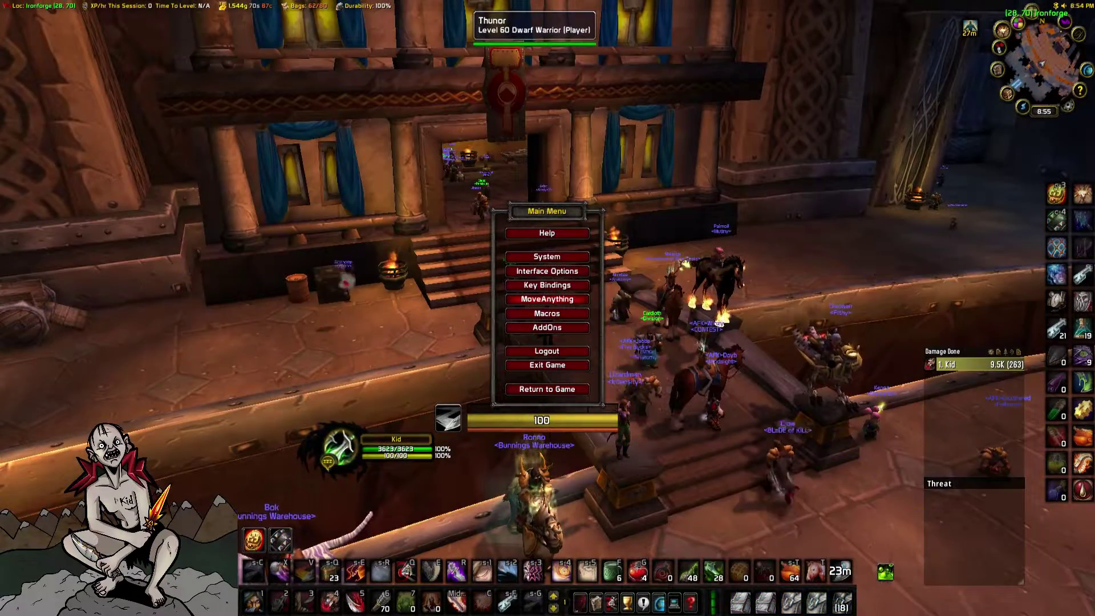
- Open the NeatPlates addon's interface options and view the available nameplate themes, leaving Blizzard selected
{"action": "left_click", "coordinate": [546, 271]}
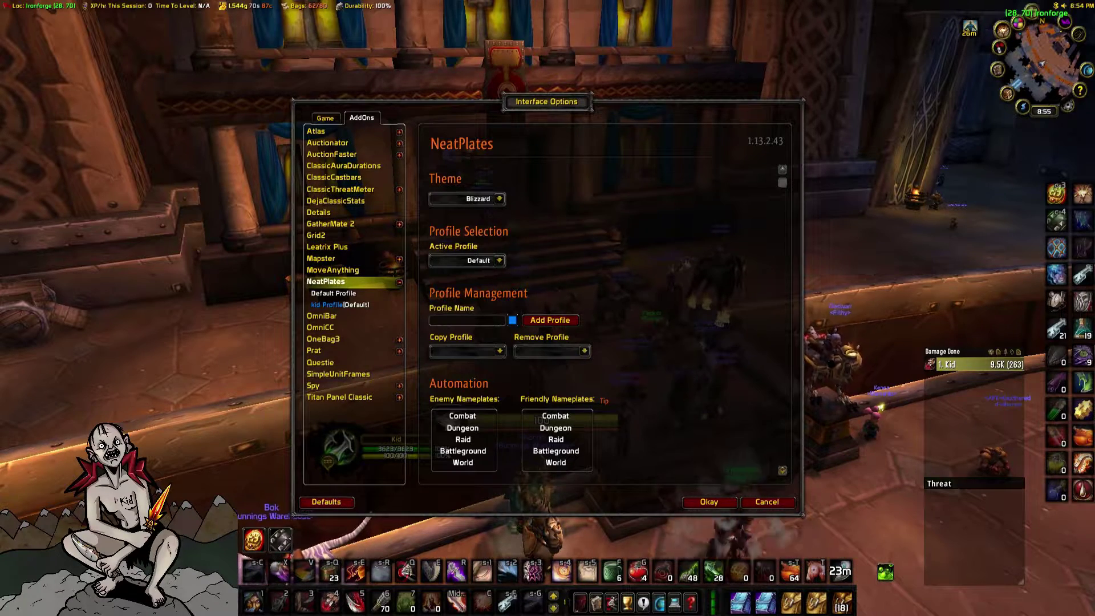
{"action": "left_click", "coordinate": [499, 198]}
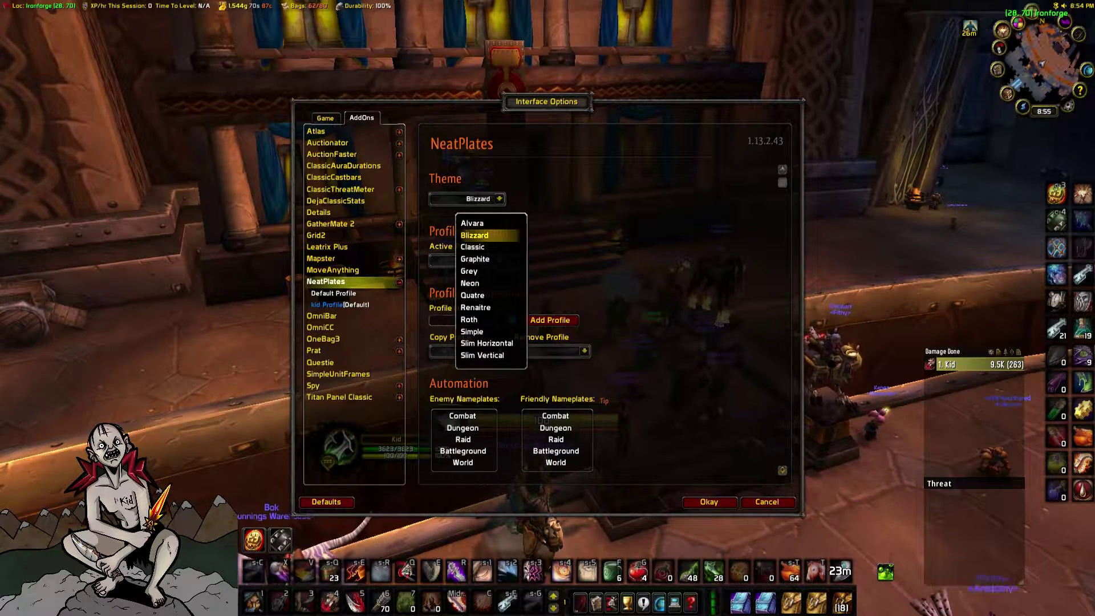
{"action": "key", "text": "Escape"}
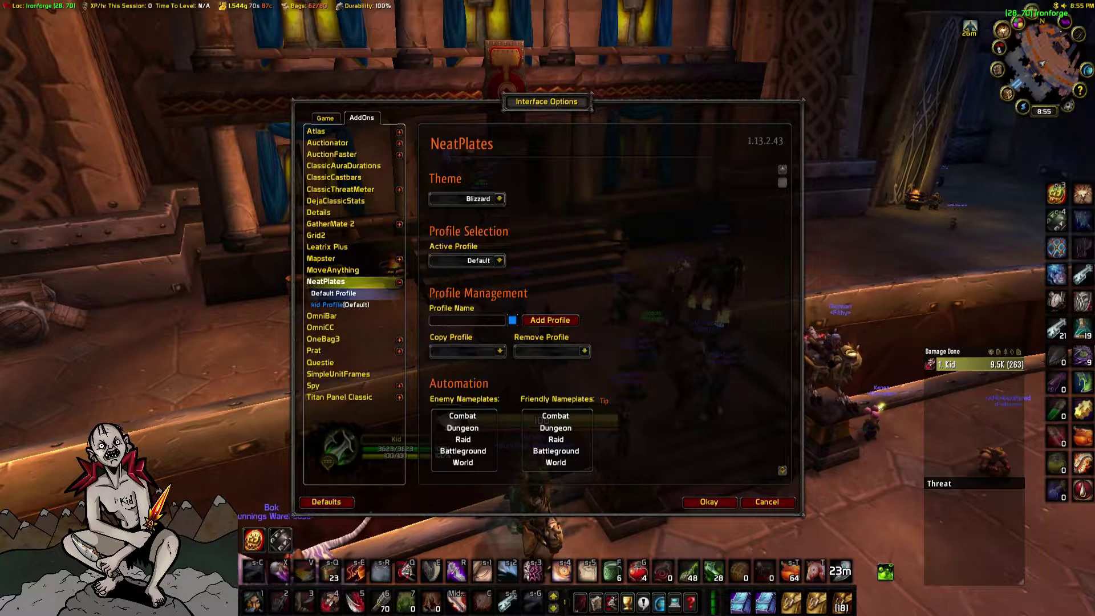
- Open the NeatPlates Default Profile and review its nameplate style, health bar view, unit filter, health and cast bar settings
{"action": "left_click", "coordinate": [333, 293]}
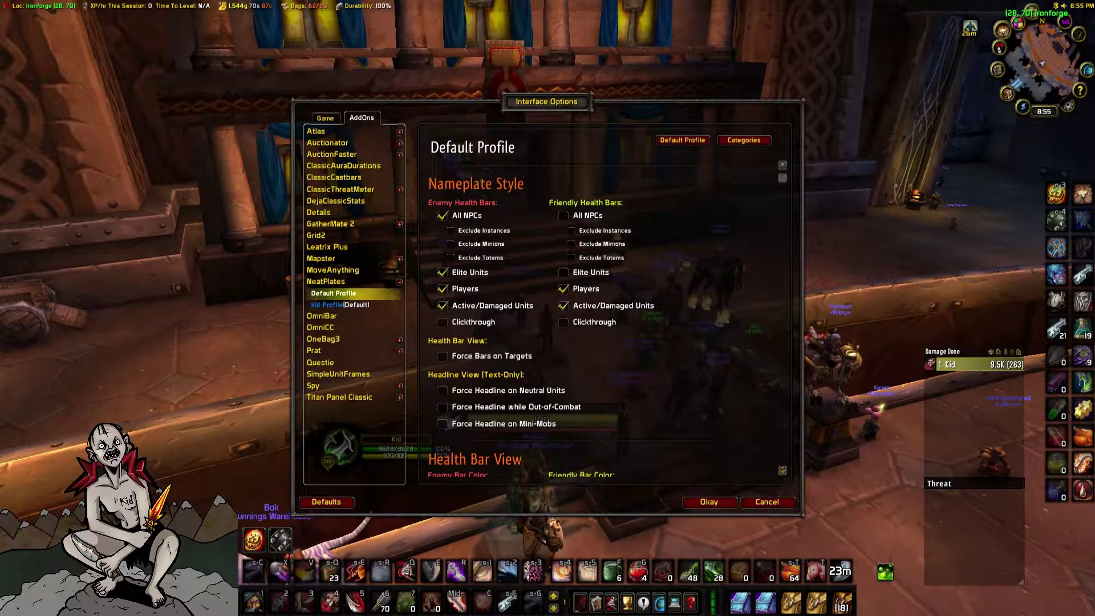
{"action": "scroll", "coordinate": [607, 317], "scroll_direction": "down", "scroll_amount": 10}
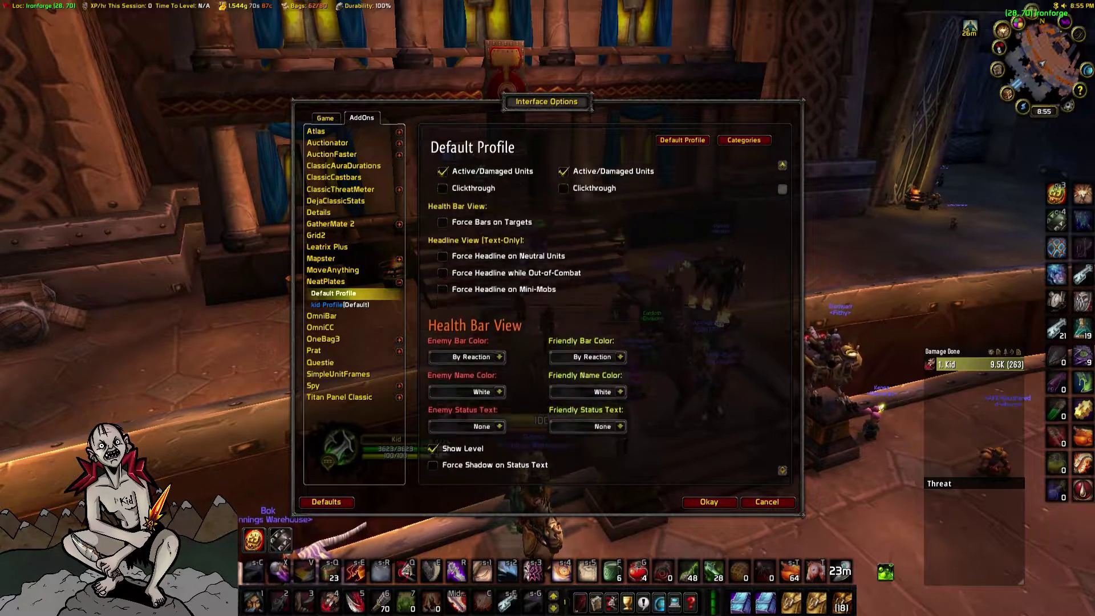
{"action": "scroll", "coordinate": [607, 317], "scroll_direction": "down", "scroll_amount": 10}
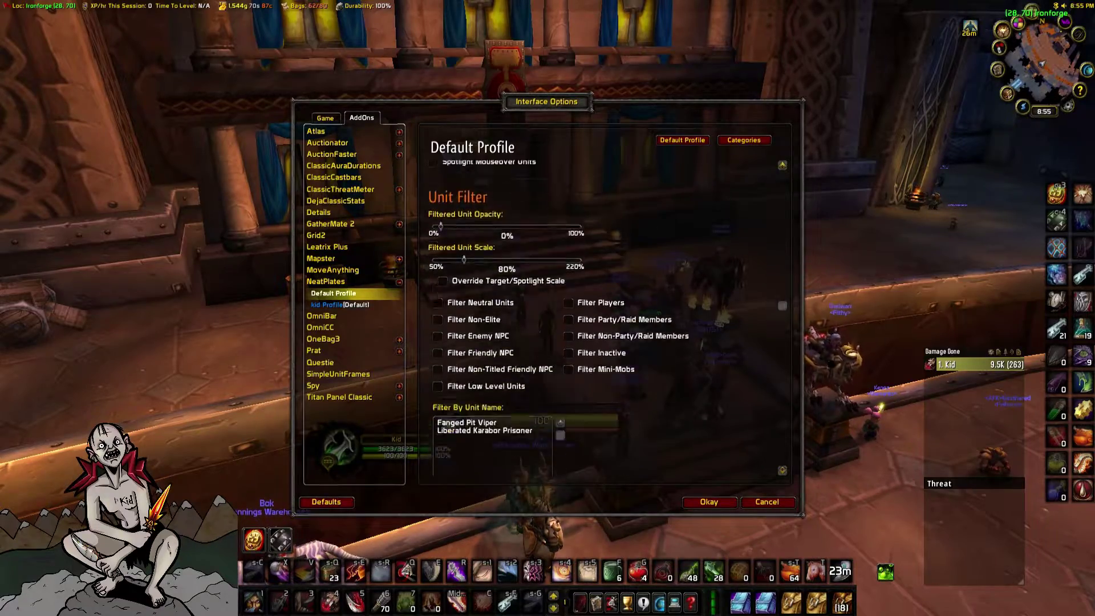
{"action": "scroll", "coordinate": [607, 317], "scroll_direction": "down", "scroll_amount": 10}
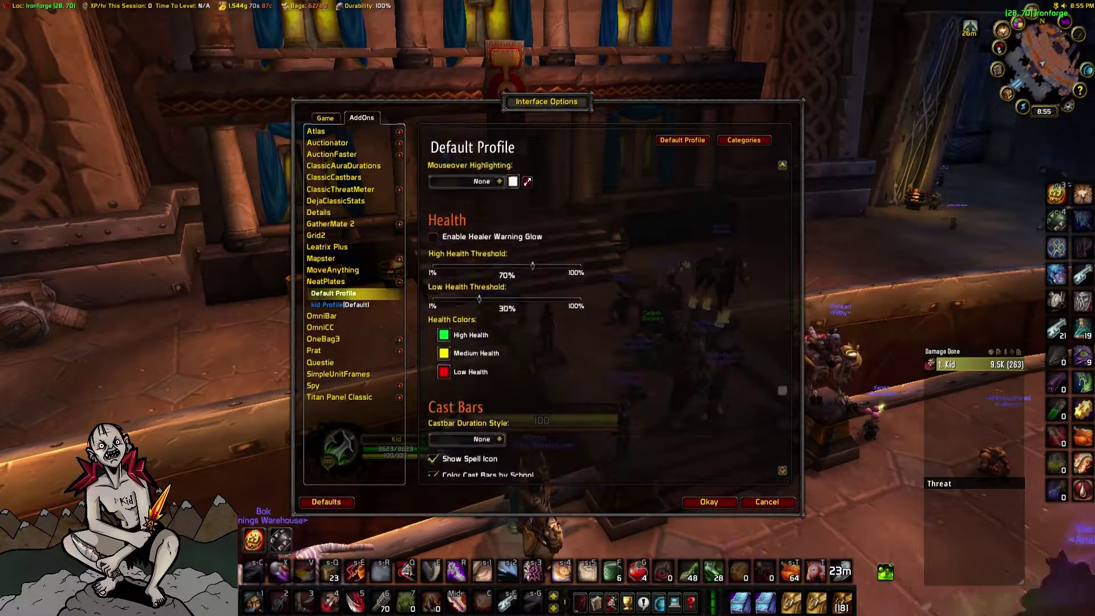
- Review the Default Profile's range and other widget settings, keep NeatPlates as the personal resource style, and close the interface options
{"action": "scroll", "coordinate": [607, 317], "scroll_direction": "down", "scroll_amount": 8}
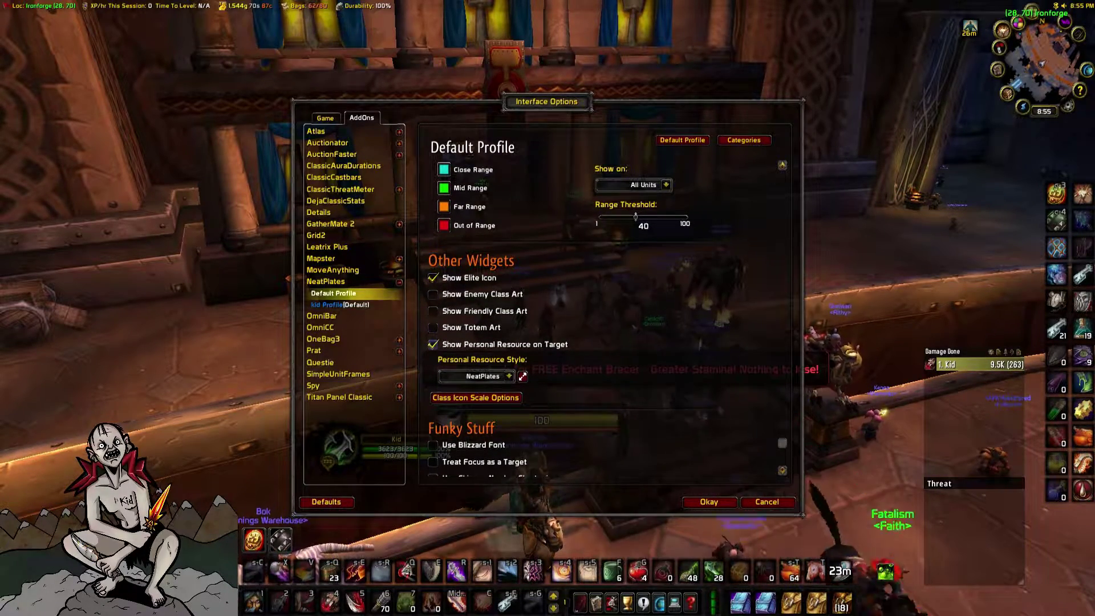
{"action": "left_click", "coordinate": [509, 375]}
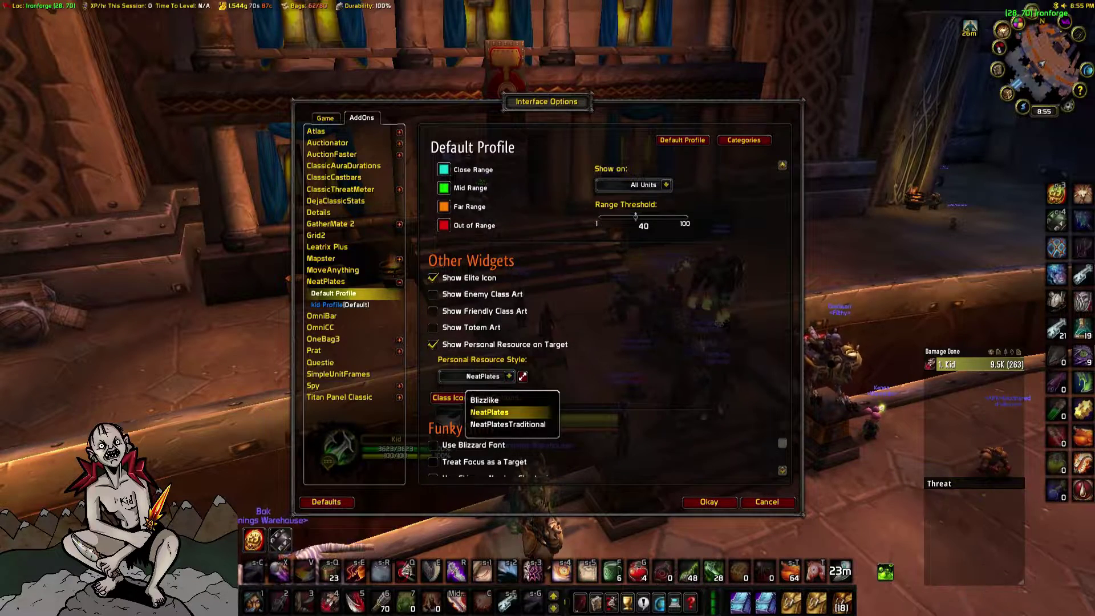
{"action": "left_click", "coordinate": [489, 412]}
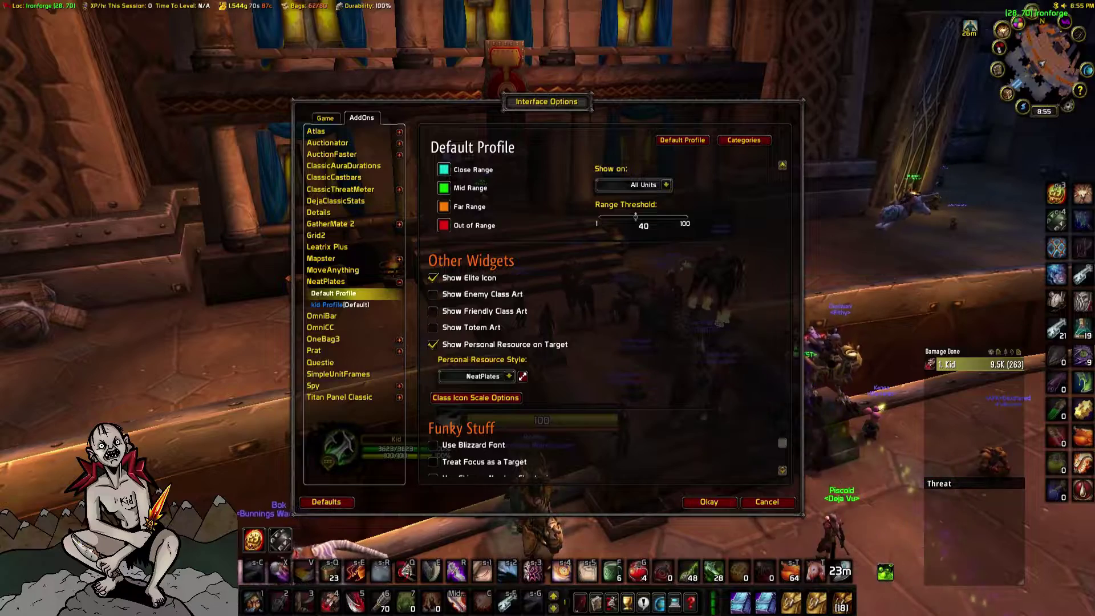
{"action": "scroll", "coordinate": [604, 319], "scroll_direction": "down", "scroll_amount": 3}
{"action": "key", "text": "Escape"}
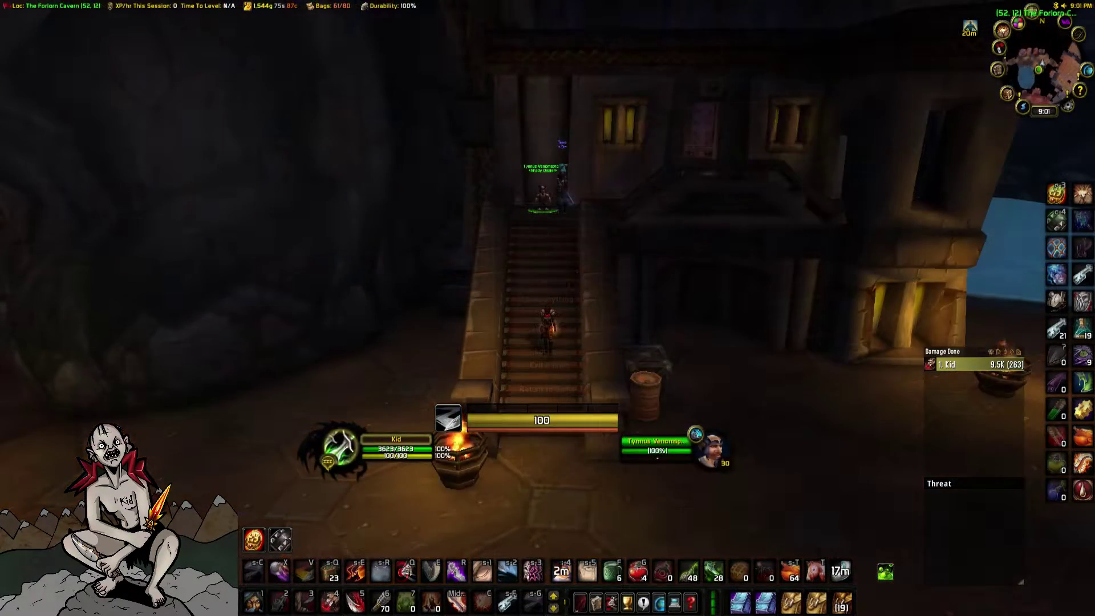
{"action": "key", "text": "w"}
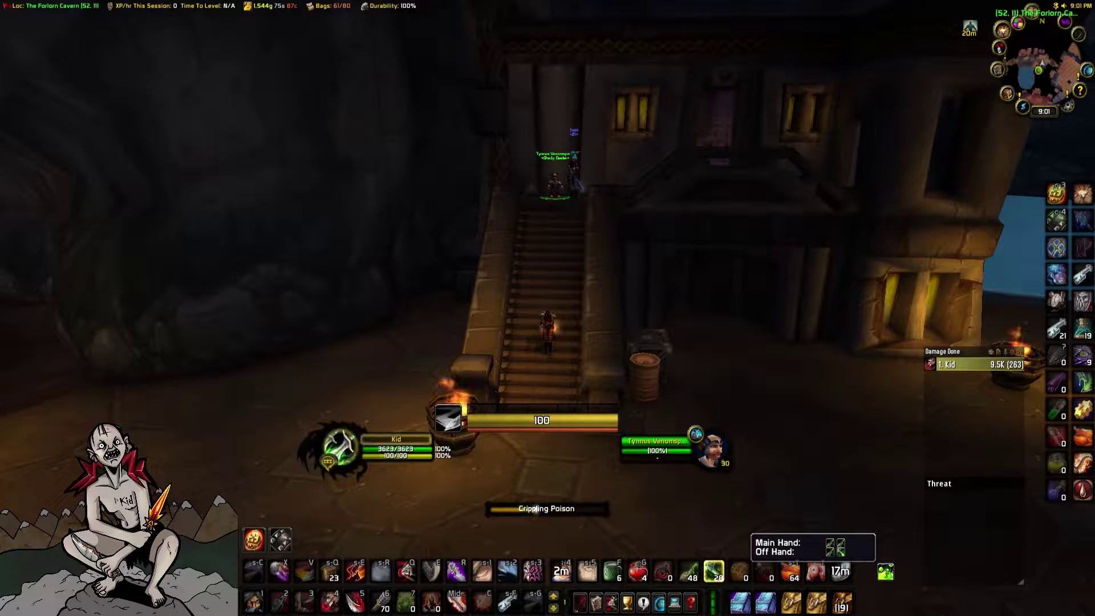
{"action": "key", "text": "w"}
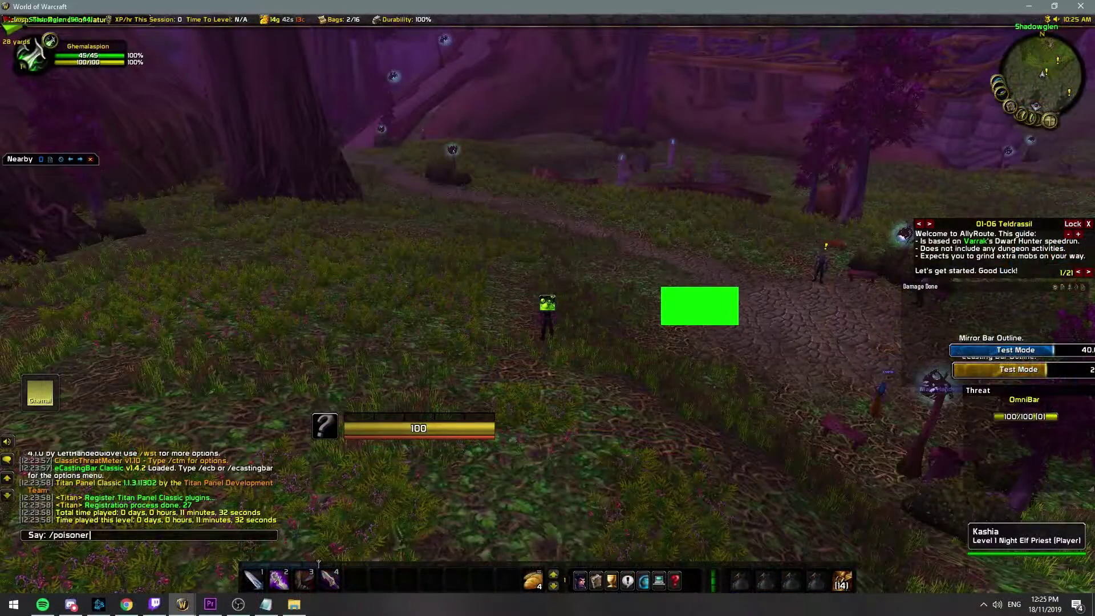
- Open the Poisoner configuration with /poisoner and review its general, menu, timer, AutoBuy and poison set settings
{"action": "key", "text": "Return"}
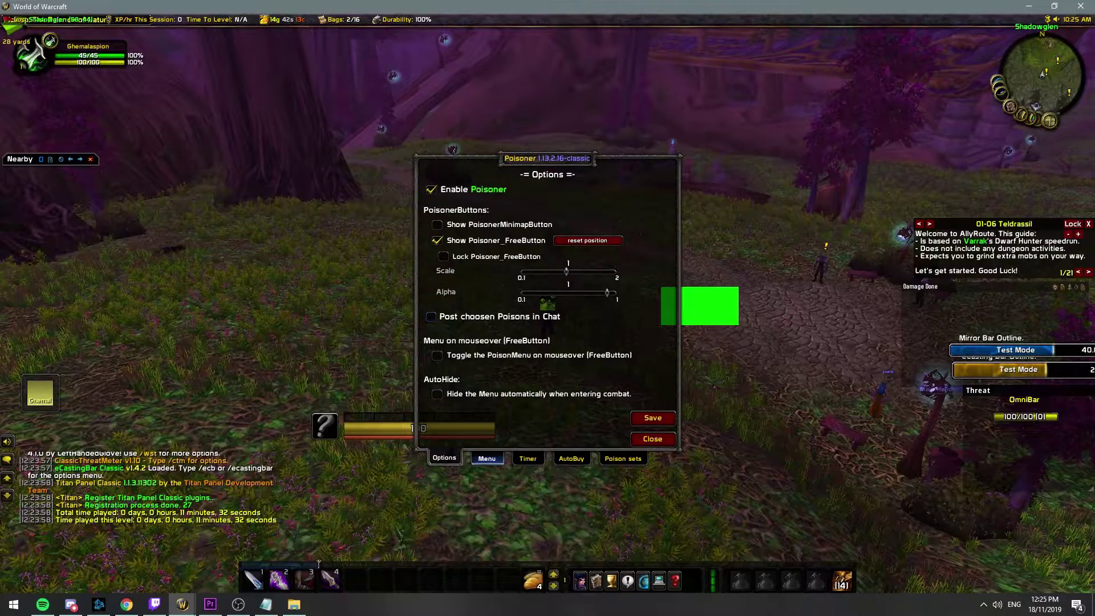
{"action": "left_click", "coordinate": [487, 459]}
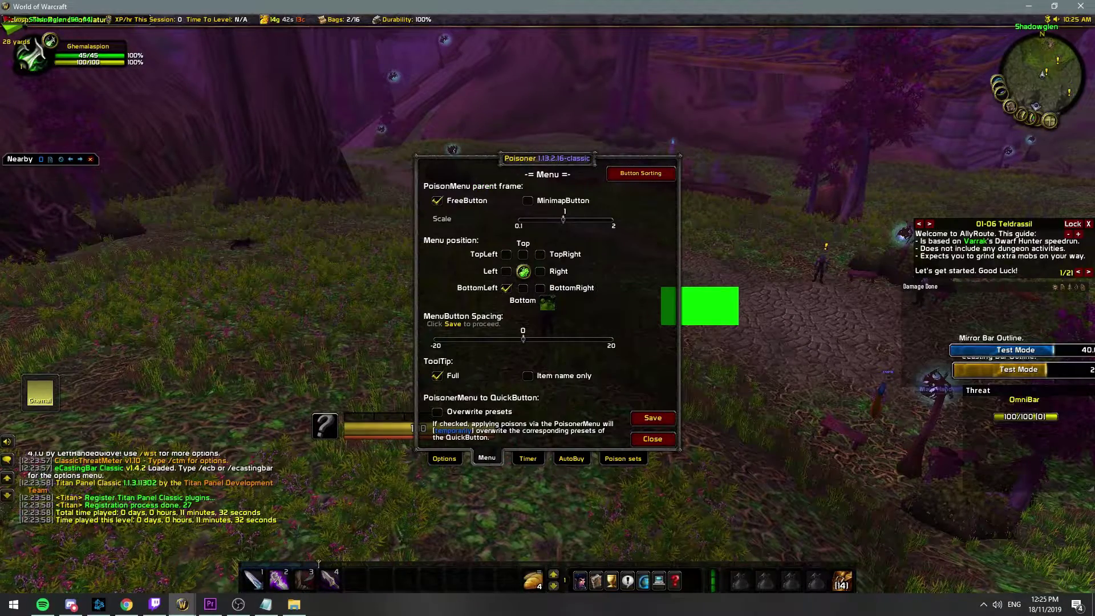
{"action": "left_click", "coordinate": [529, 458]}
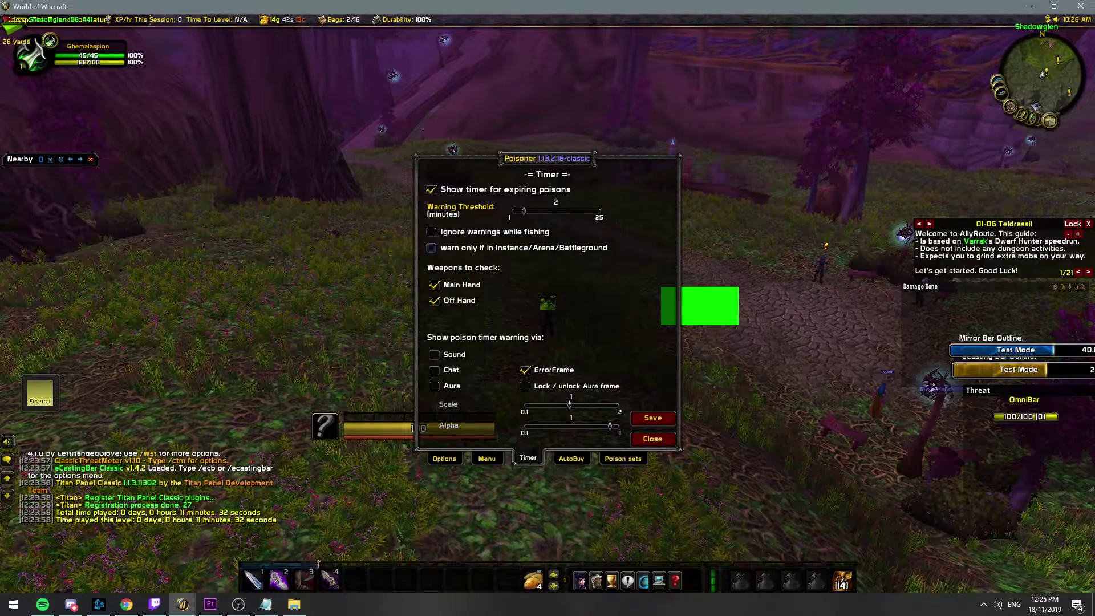
{"action": "left_click", "coordinate": [571, 459]}
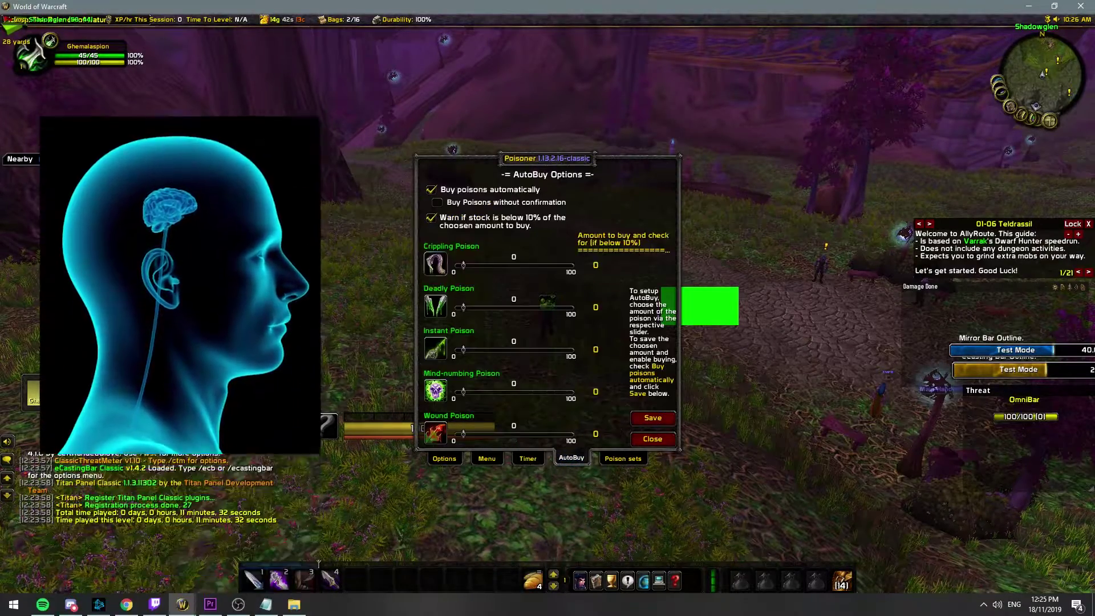
{"action": "left_click", "coordinate": [622, 459]}
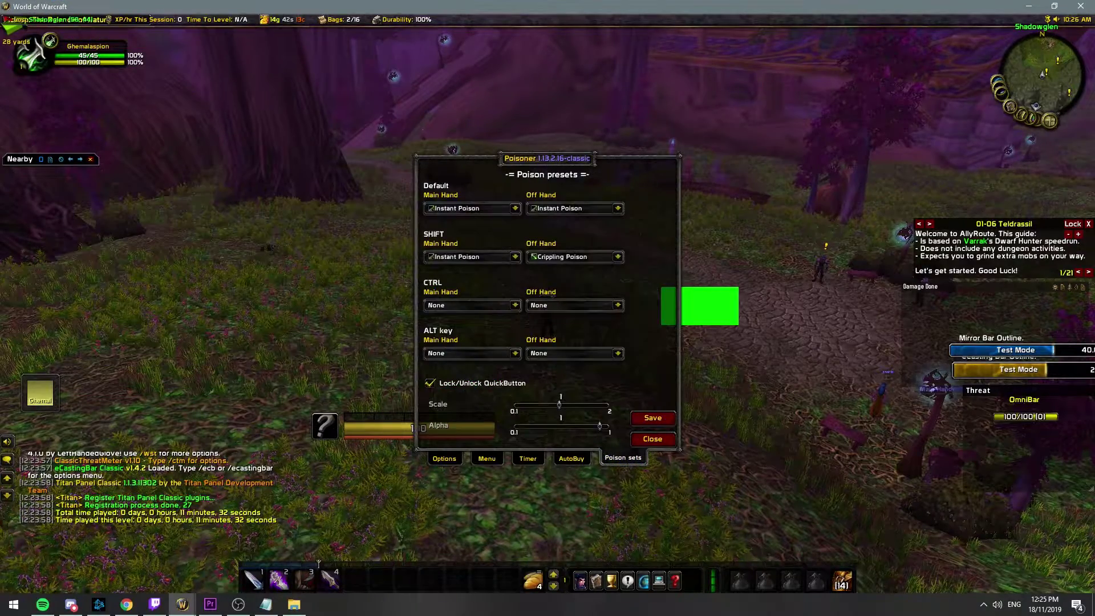
- Move the Poisoner window aside, unlock the QuickButton and place it beside the action bar, with the green weapon warning box below the minimap
{"action": "left_click_drag", "start_coordinate": [547, 159], "coordinate": [263, 156]}
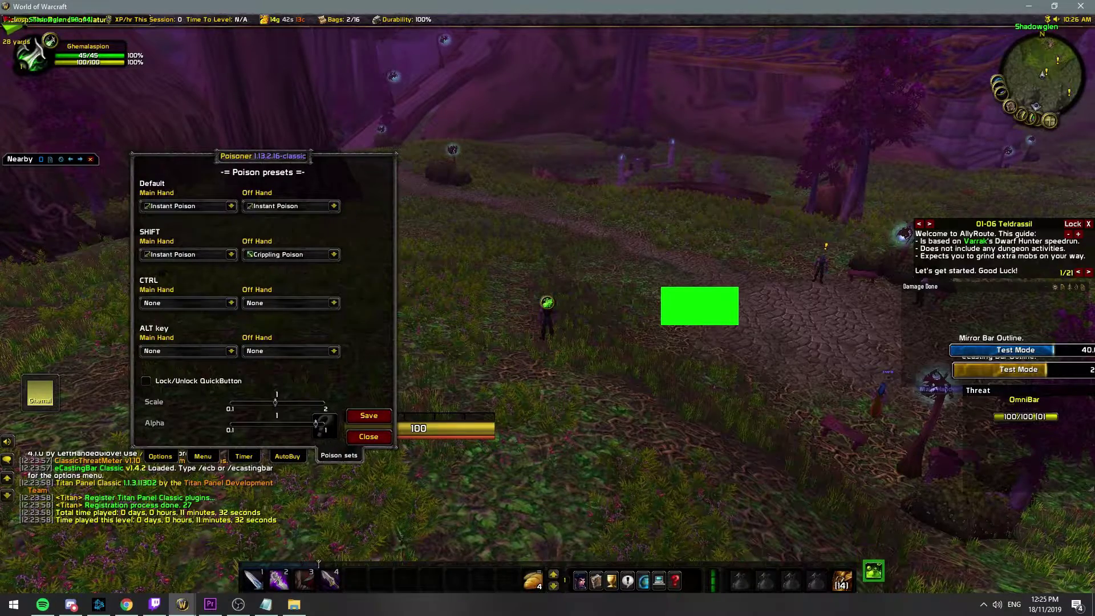
{"action": "left_click_drag", "start_coordinate": [888, 571], "coordinate": [887, 573]}
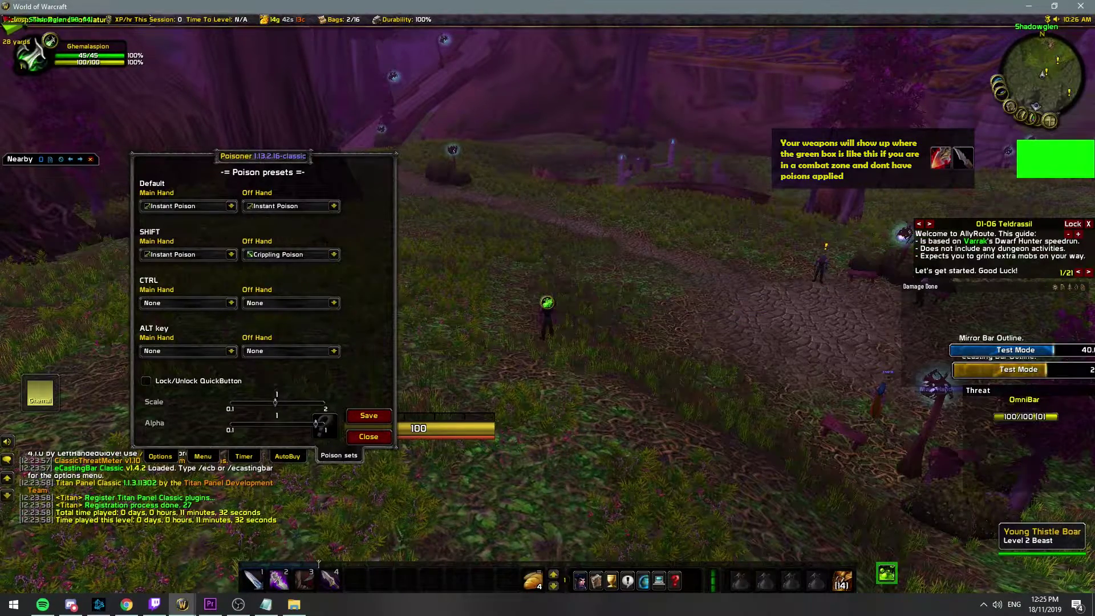
{"action": "key", "text": "d"}
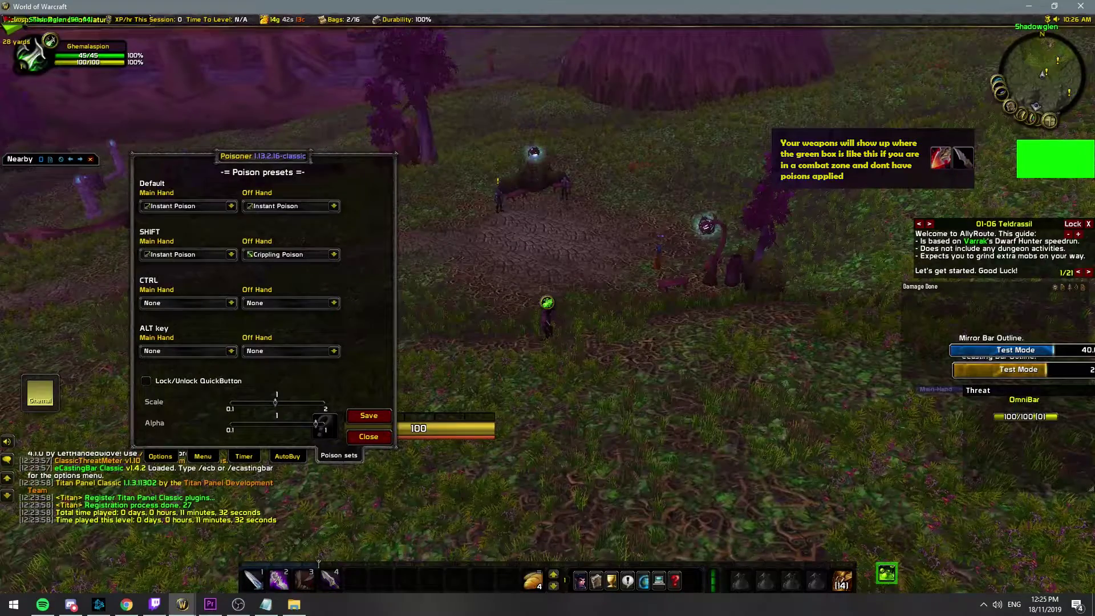
- Return to Poisoner's general options and hide the Poisoner_FreeButton
{"action": "left_click", "coordinate": [160, 455]}
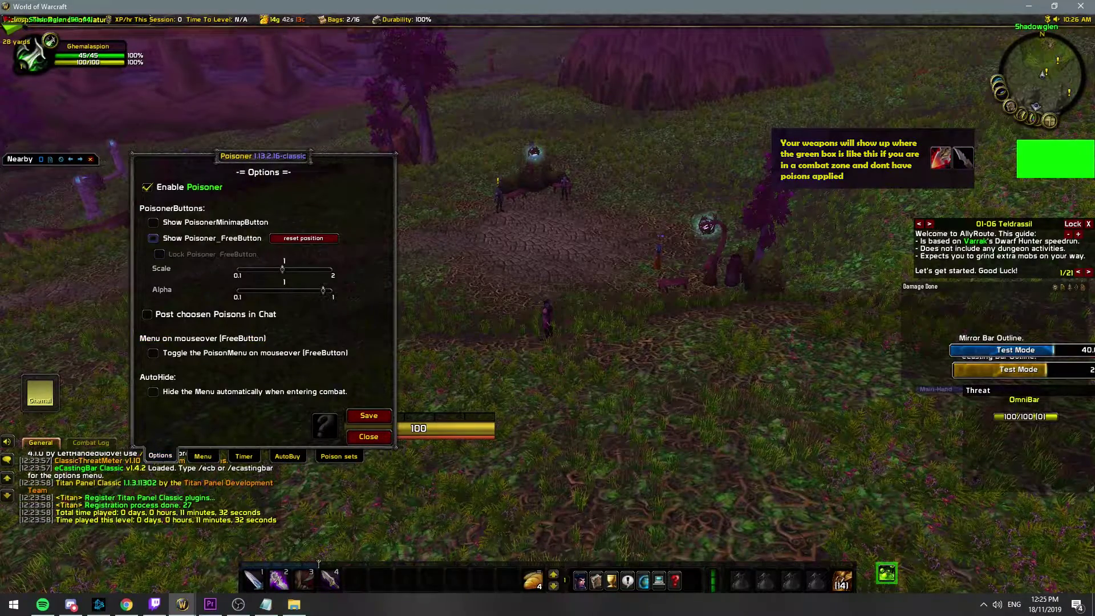
{"action": "key", "text": "d"}
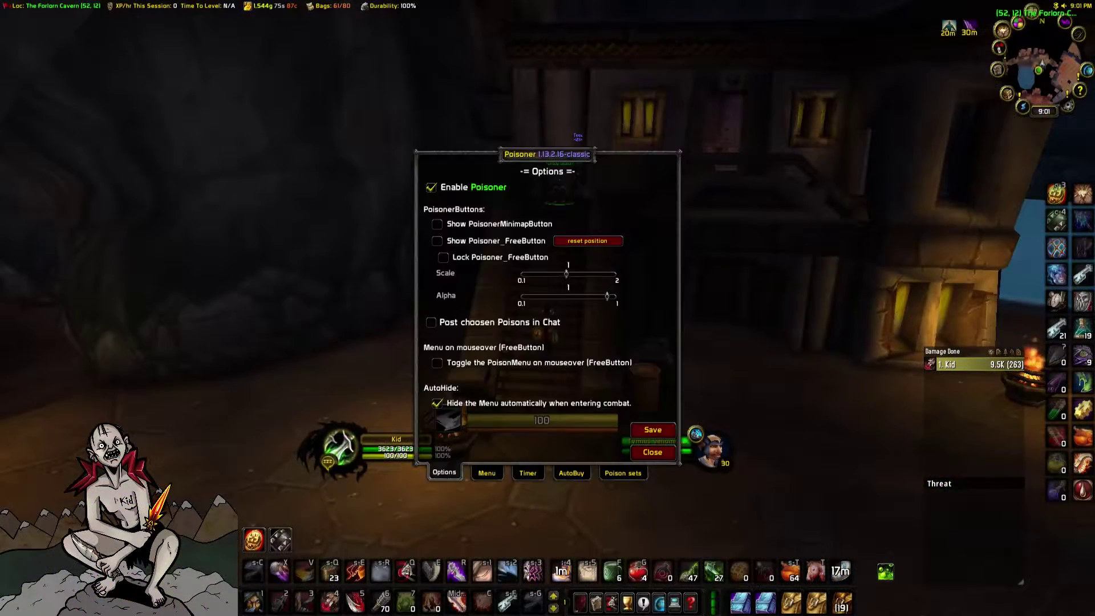
{"action": "key", "text": "d"}
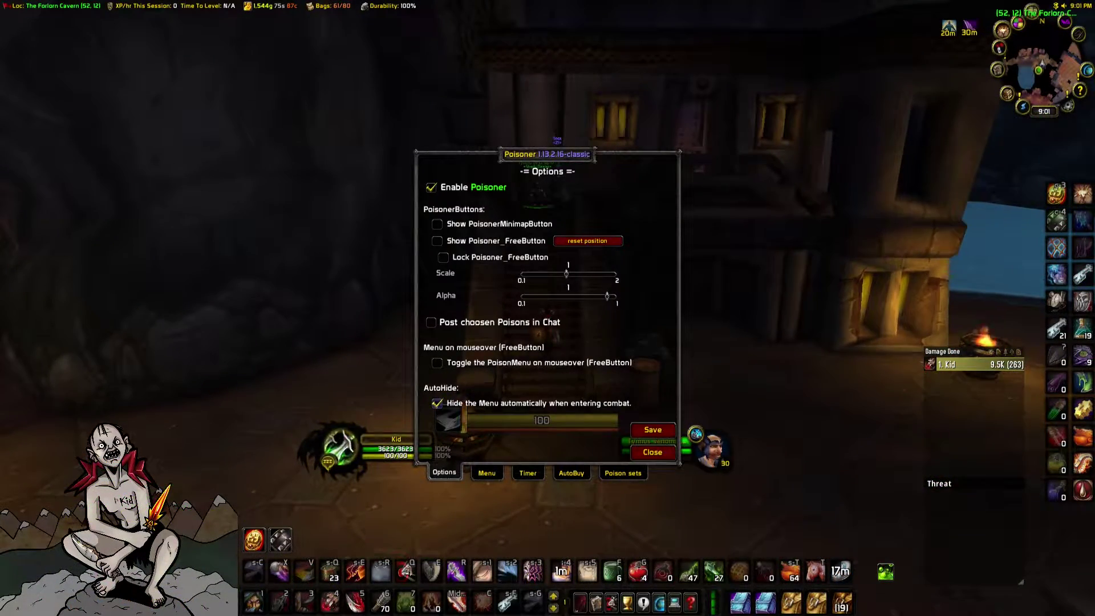
- Review the main rogue's Poisoner menu position, expiry timer warnings and AutoBuy poison amounts
{"action": "left_click", "coordinate": [486, 473]}
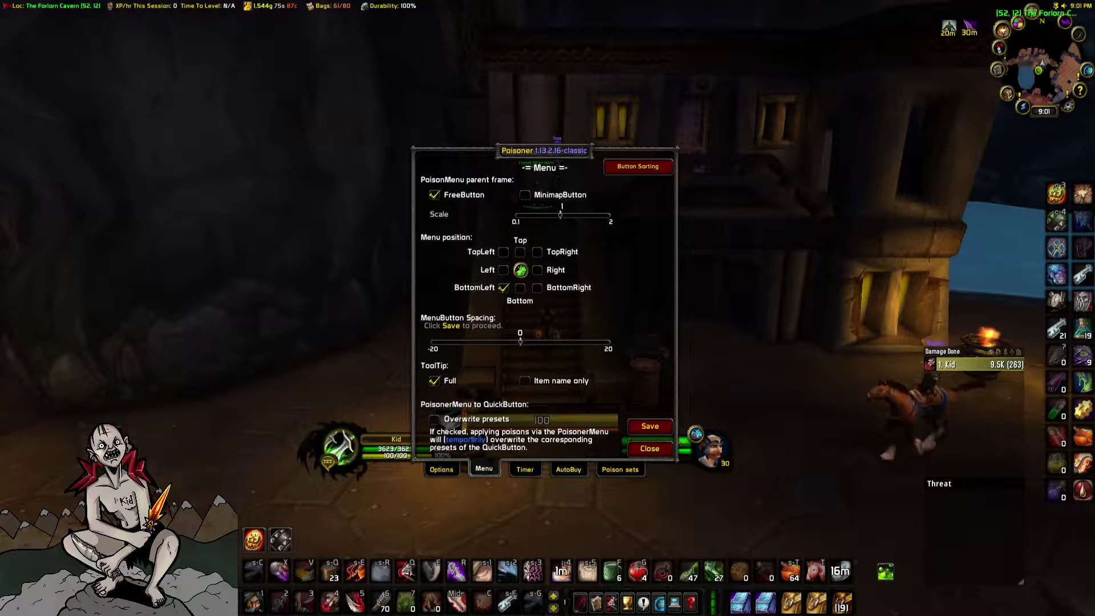
{"action": "left_click", "coordinate": [525, 470]}
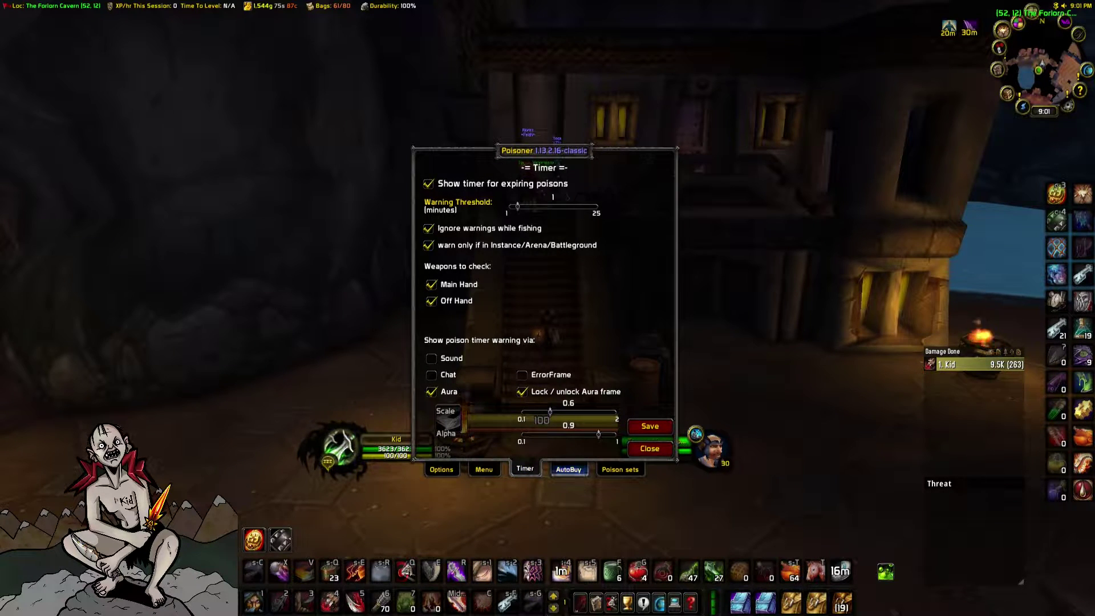
{"action": "left_click", "coordinate": [569, 469]}
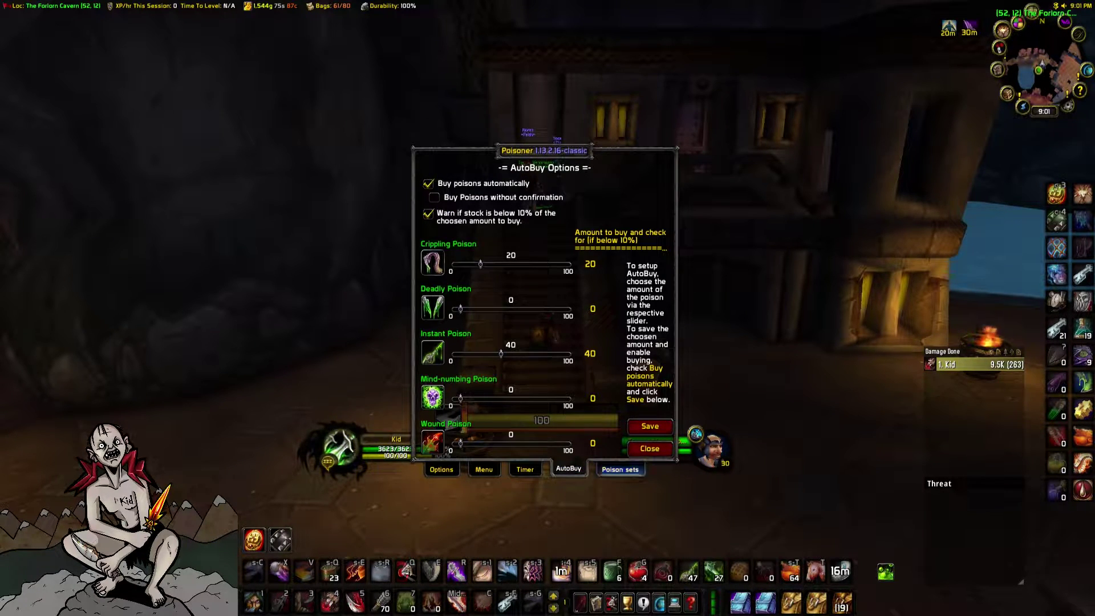
- Check the main-hand and off-hand poison choices of the Default and SHIFT presets, and close the Poisoner configuration
{"action": "left_click", "coordinate": [620, 469]}
{"action": "left_click", "coordinate": [512, 203]}
{"action": "left_click", "coordinate": [512, 203]}
{"action": "left_click", "coordinate": [615, 204]}
{"action": "left_click", "coordinate": [615, 203]}
{"action": "left_click", "coordinate": [513, 255]}
{"action": "left_click", "coordinate": [512, 255]}
{"action": "left_click", "coordinate": [615, 255]}
{"action": "left_click", "coordinate": [615, 255]}
{"action": "left_click", "coordinate": [649, 449]}
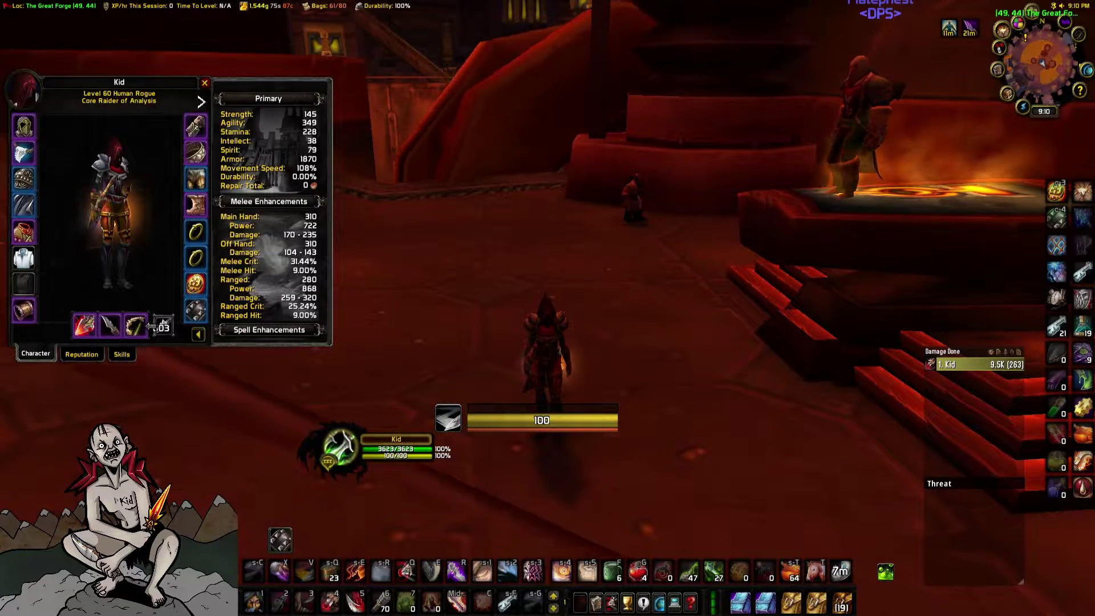
- Create an ItemRack button for the upper trinket slot and place it above the action bar beside the other trinket button
{"action": "left_click", "coordinate": [195, 283]}
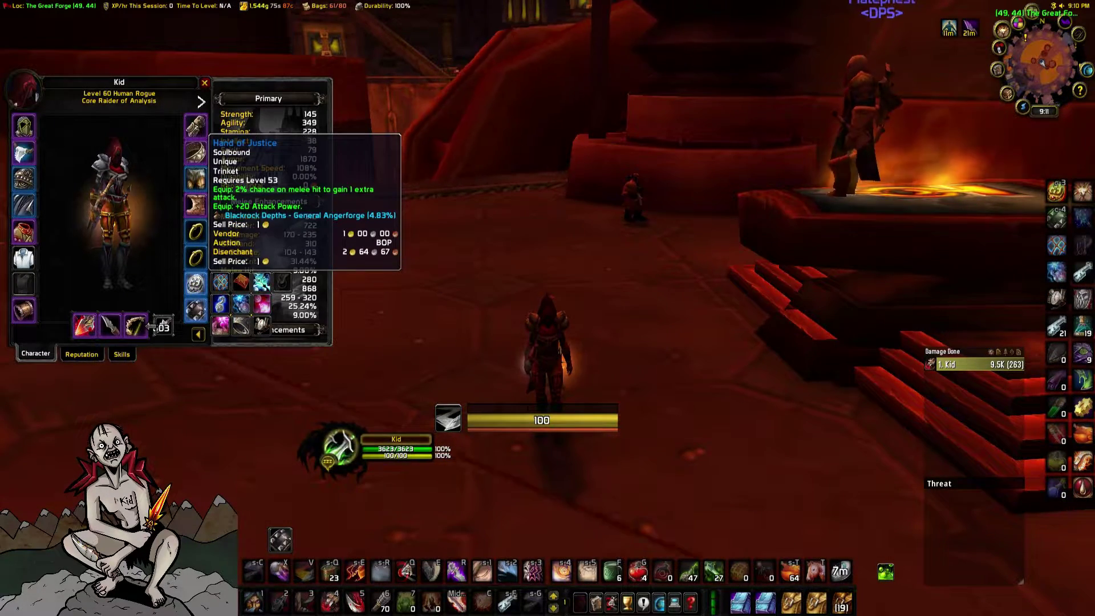
{"action": "left_click", "coordinate": [195, 284], "text": "alt"}
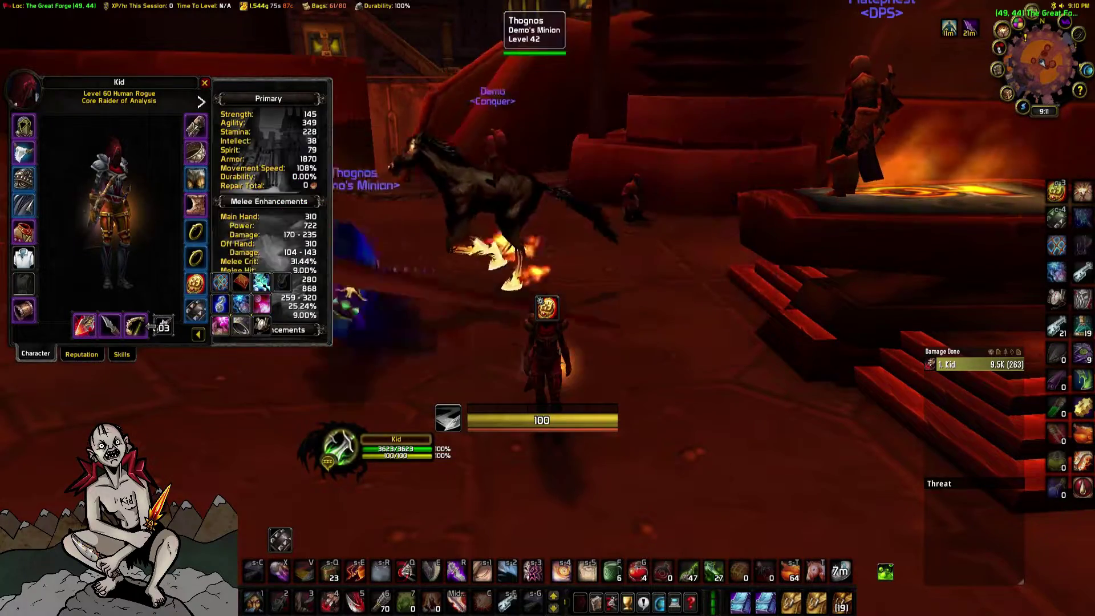
{"action": "scroll", "coordinate": [548, 308], "scroll_direction": "down", "scroll_amount": 3}
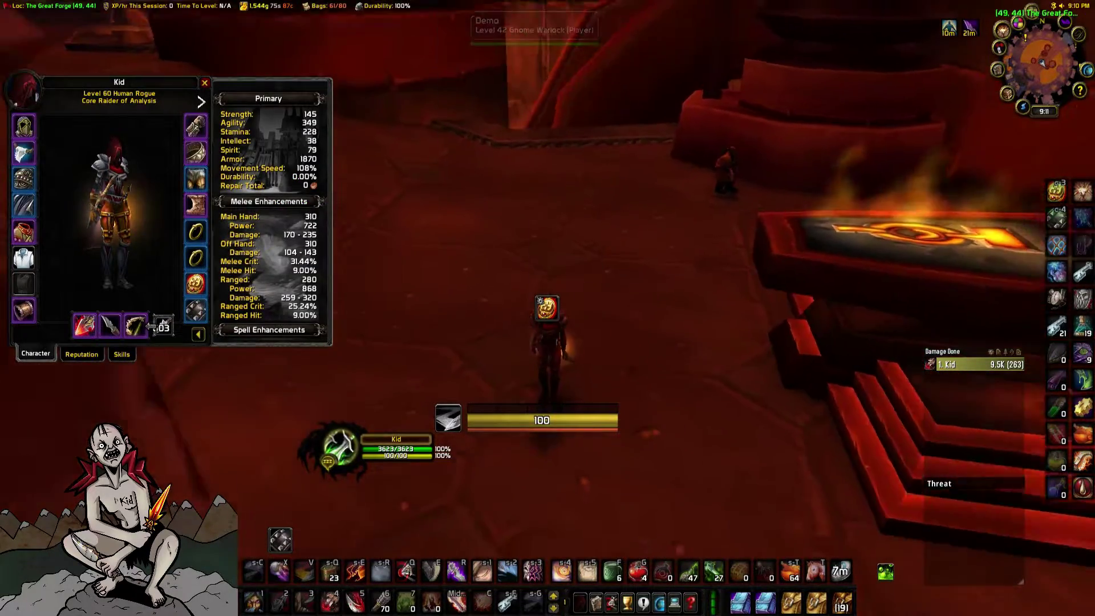
{"action": "left_click_drag", "start_coordinate": [547, 308], "coordinate": [253, 542]}
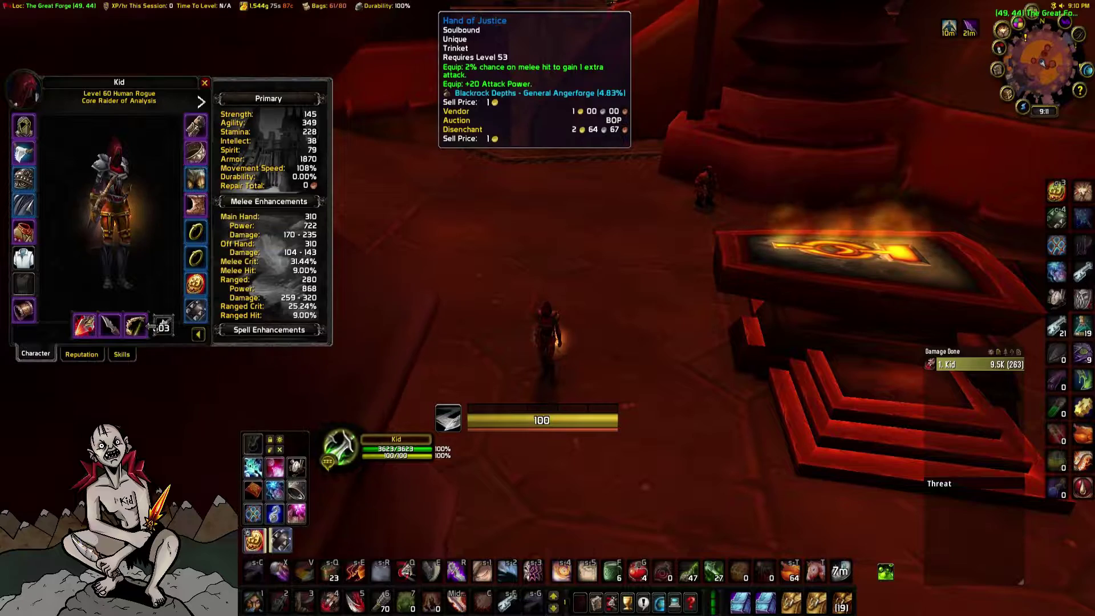
{"action": "scroll", "coordinate": [547, 307], "scroll_direction": "up", "scroll_amount": 3}
{"action": "key", "text": "d"}
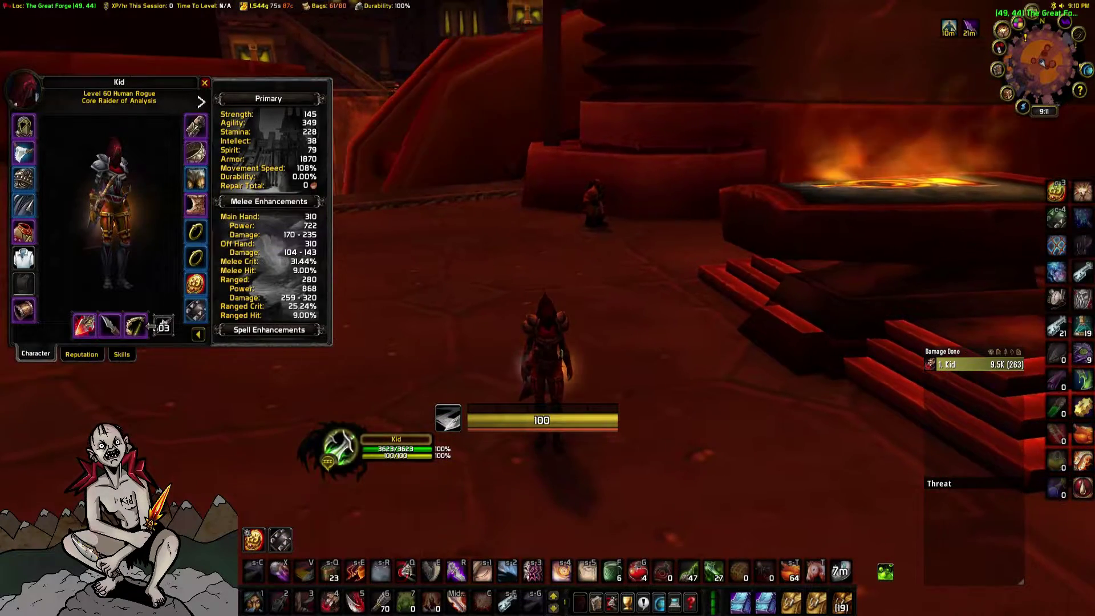
- View the trinket button's swap menu, lock the ItemRack buttons with /itemrack lock, and close the character sheet
{"action": "mouse_move", "coordinate": [254, 539]}
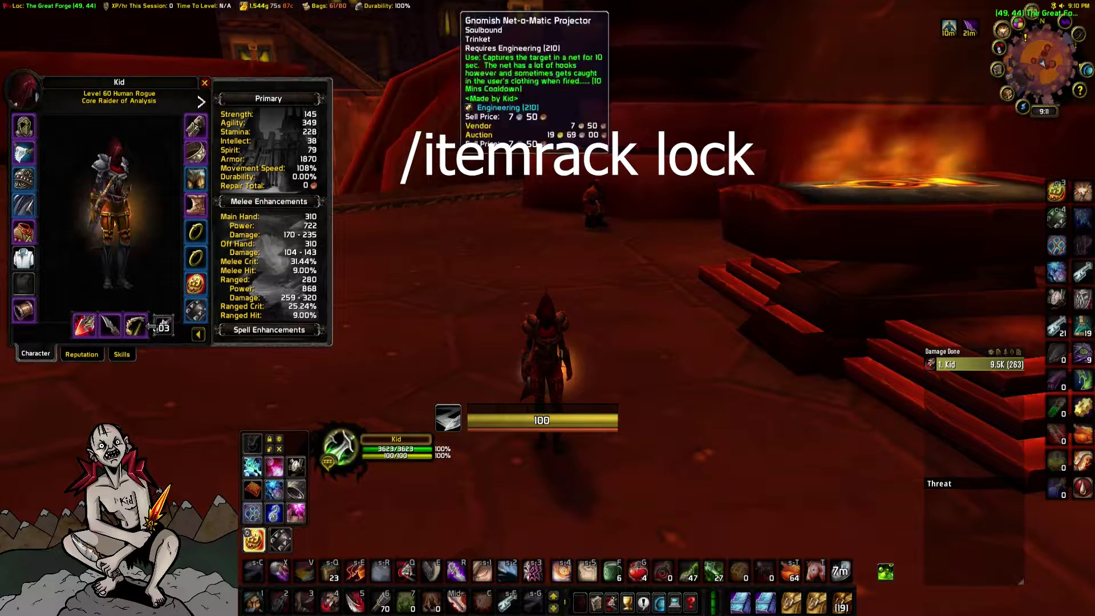
{"action": "type", "text": "/item"}
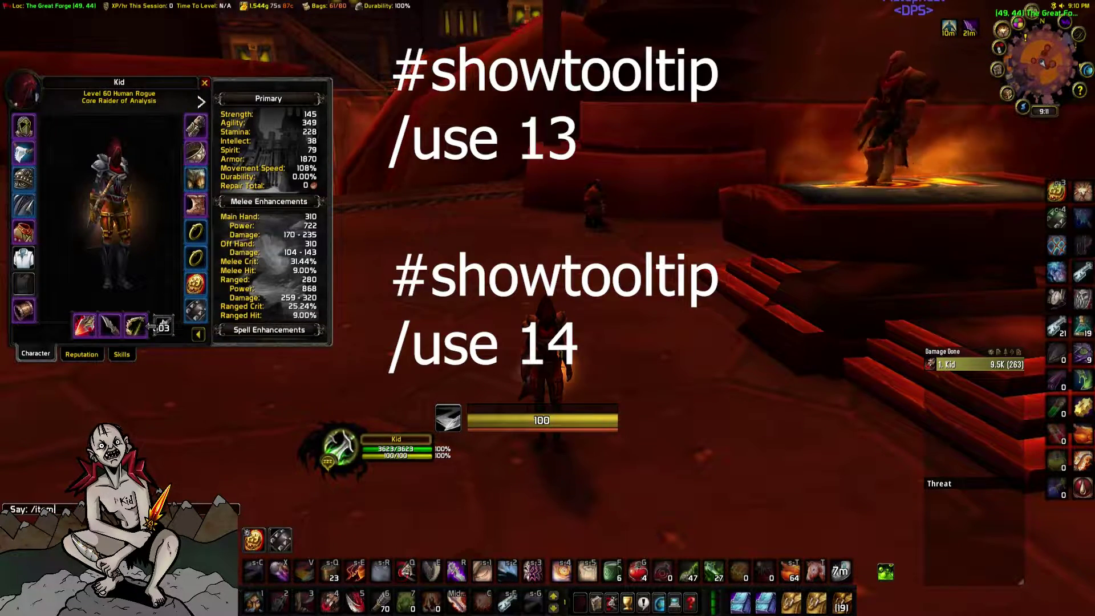
{"action": "type", "text": "rack l"}
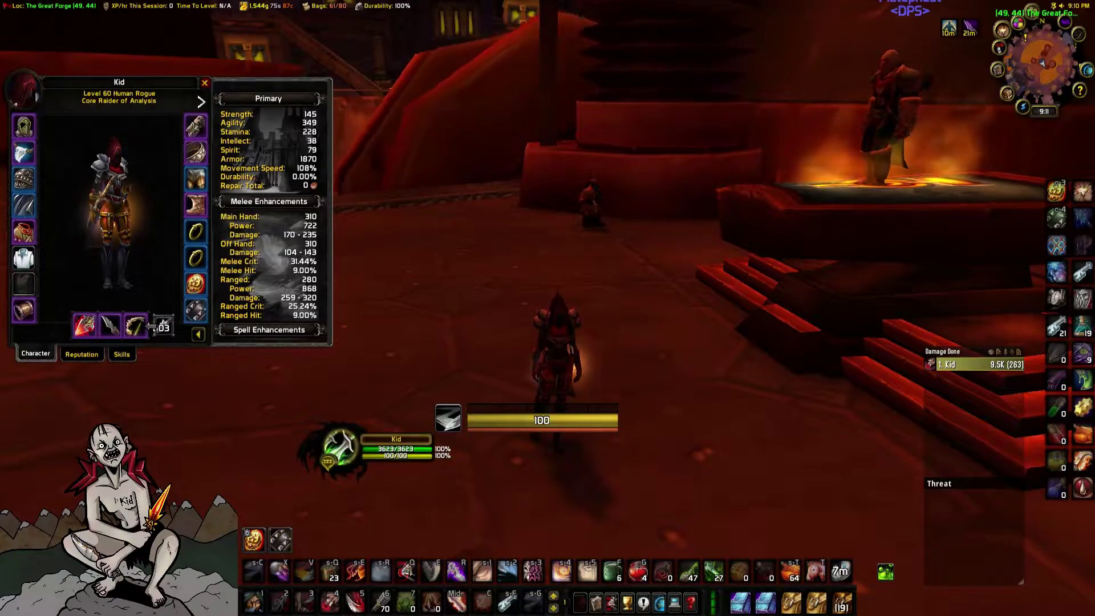
{"action": "key", "text": "Escape"}
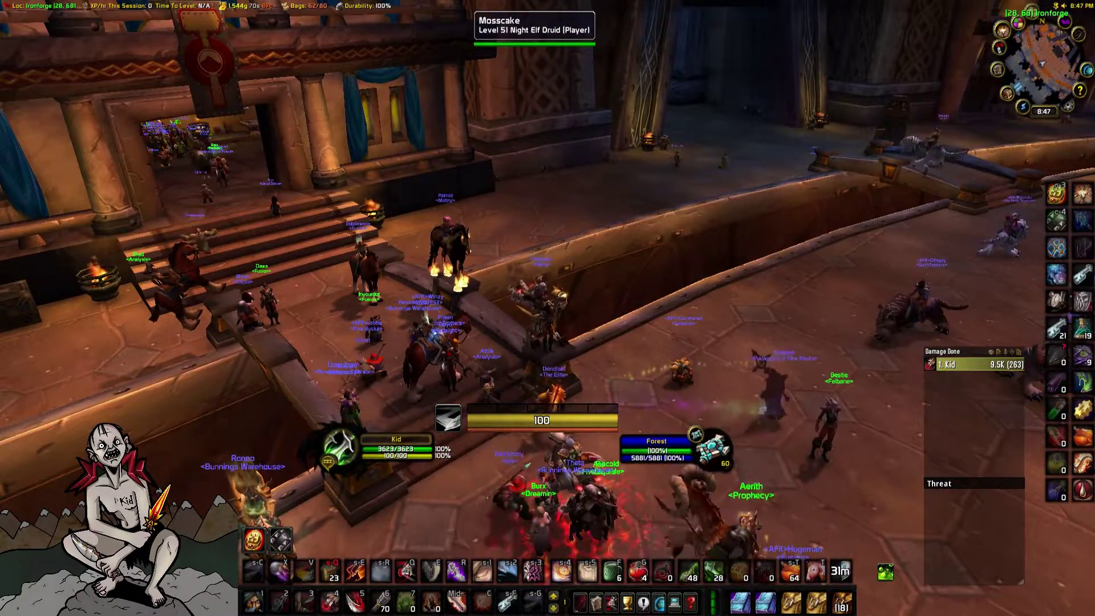
- Open the Titan Panel Classic configuration and review its Top Bars, Tooltips and Frames, Scale and Font, and Transparency settings
{"action": "right_click", "coordinate": [652, 5]}
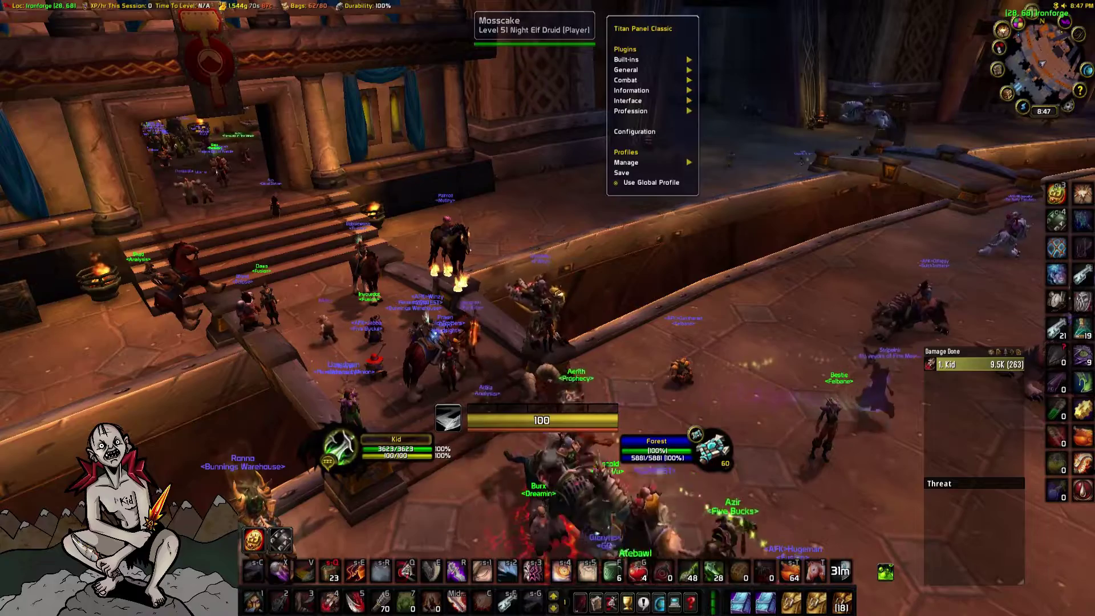
{"action": "left_click", "coordinate": [634, 131]}
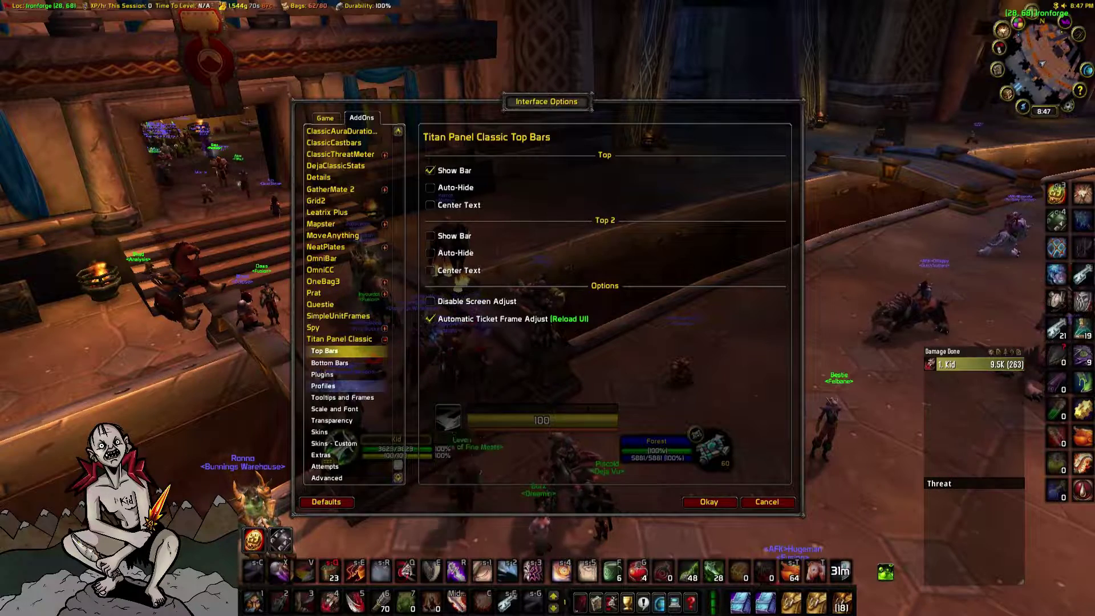
{"action": "left_click", "coordinate": [342, 398]}
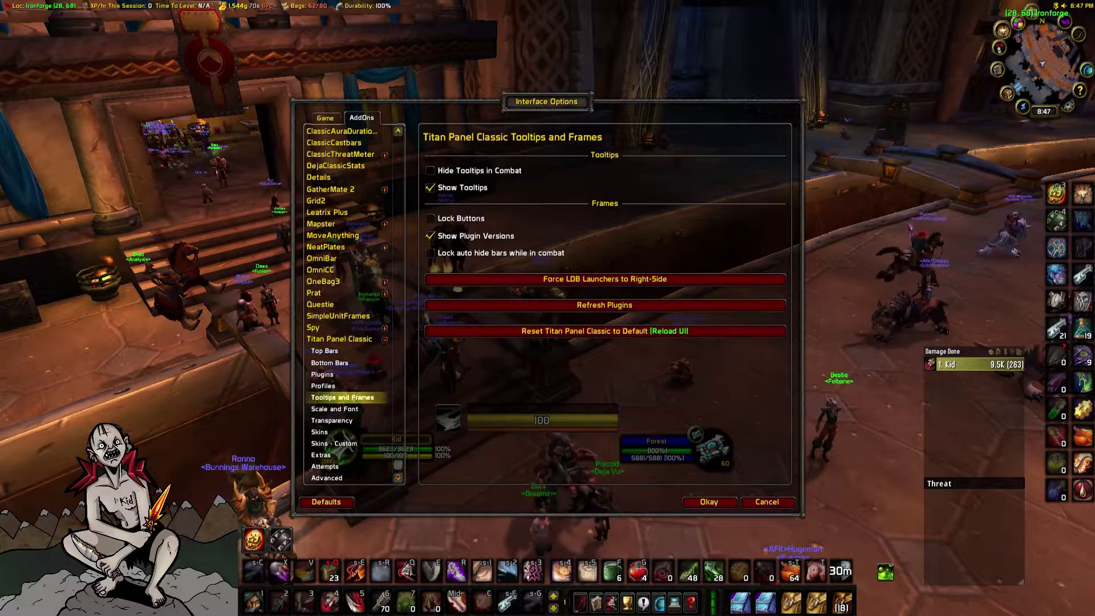
{"action": "left_click", "coordinate": [342, 408]}
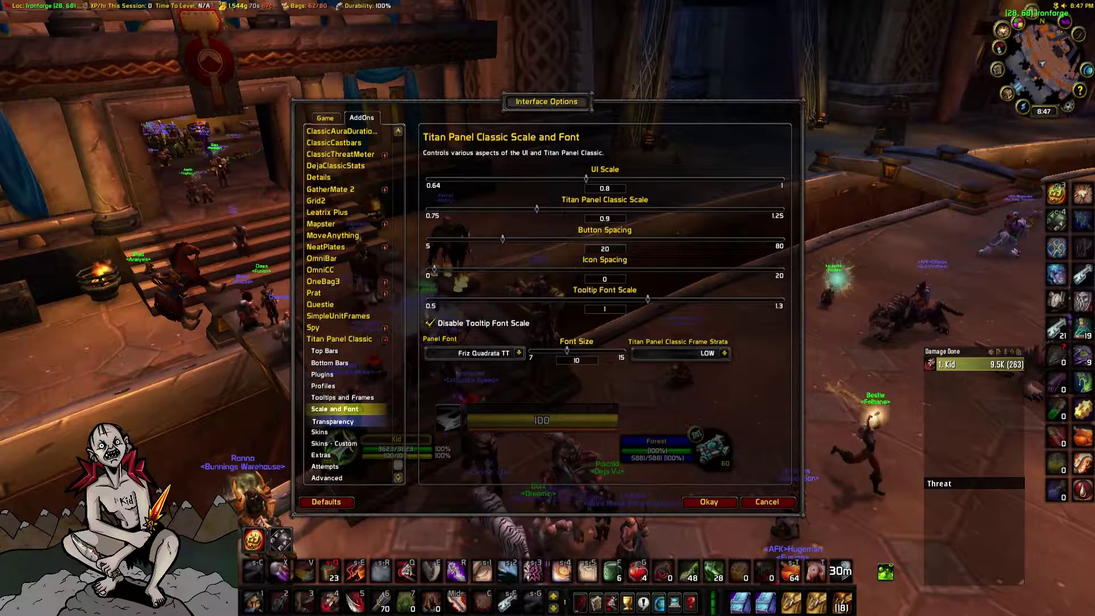
{"action": "left_click", "coordinate": [343, 420]}
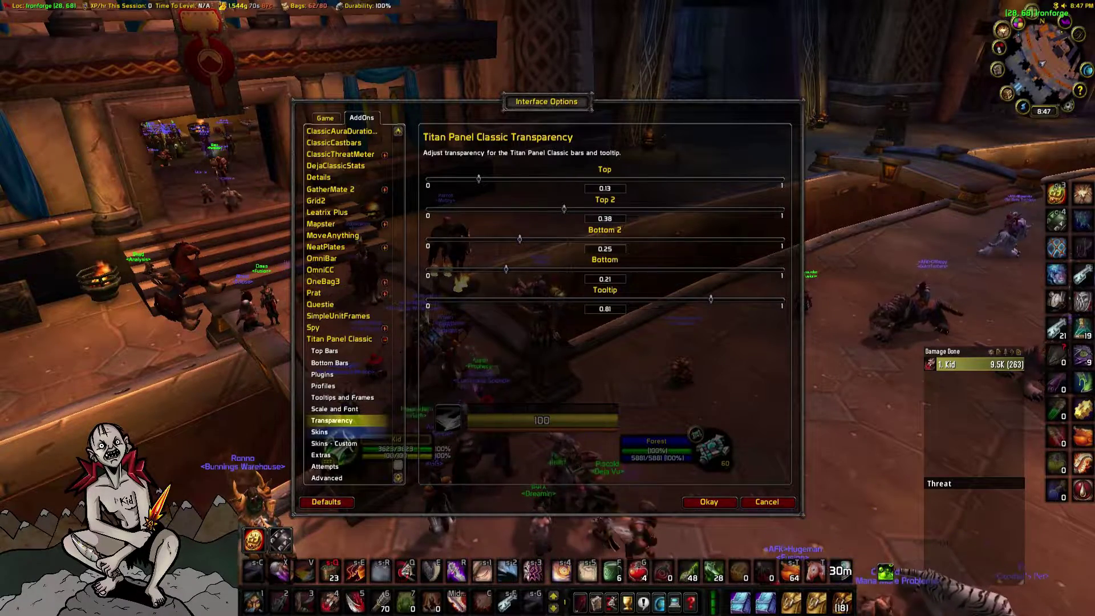
- Choose the AllBlack skin for Titan Panel Classic and accept the interface options
{"action": "left_click", "coordinate": [342, 432]}
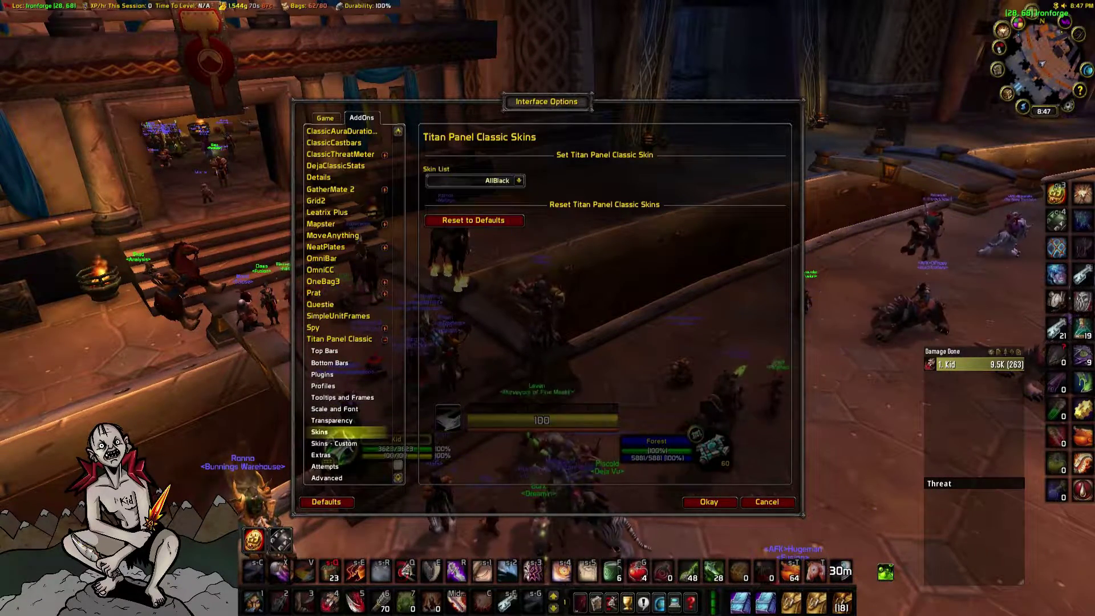
{"action": "left_click", "coordinate": [519, 181]}
{"action": "left_click", "coordinate": [450, 215]}
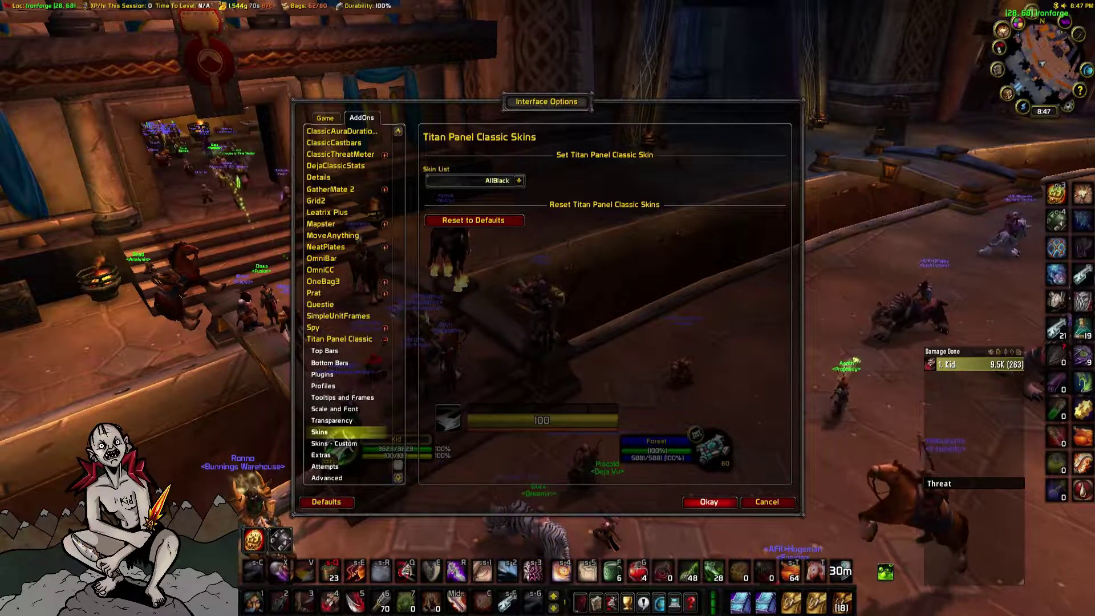
{"action": "left_click", "coordinate": [709, 502]}
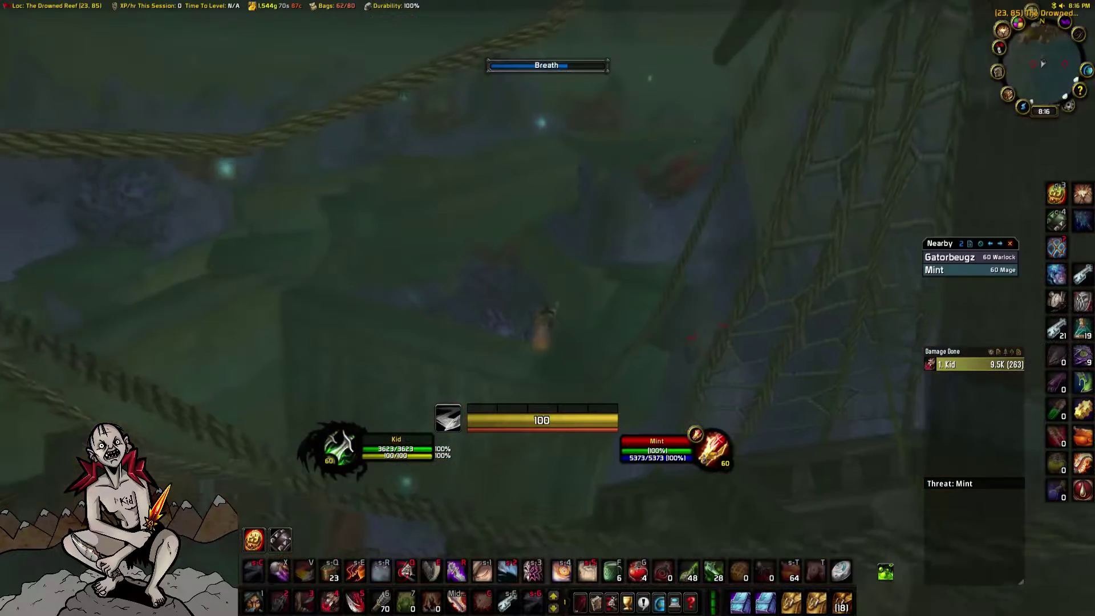
{"action": "key", "text": "Tab"}
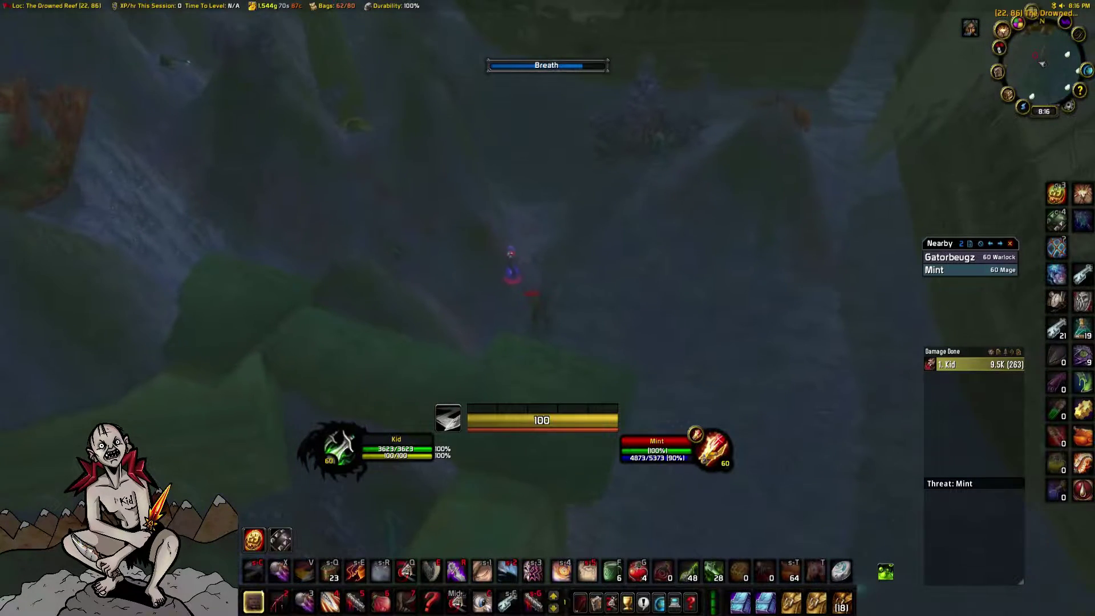
{"action": "left_click", "coordinate": [600, 255]}
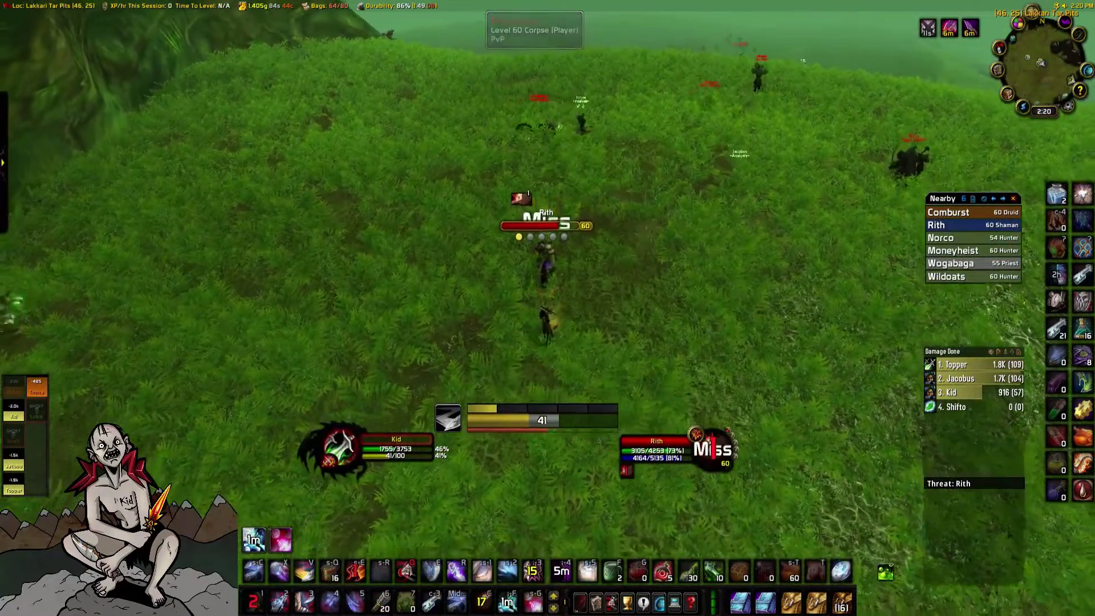
- Switch the target to the level 54 enemy hunter and attack it with rogue abilities
{"action": "key", "text": "shift+5"}
{"action": "key", "text": "Tab"}
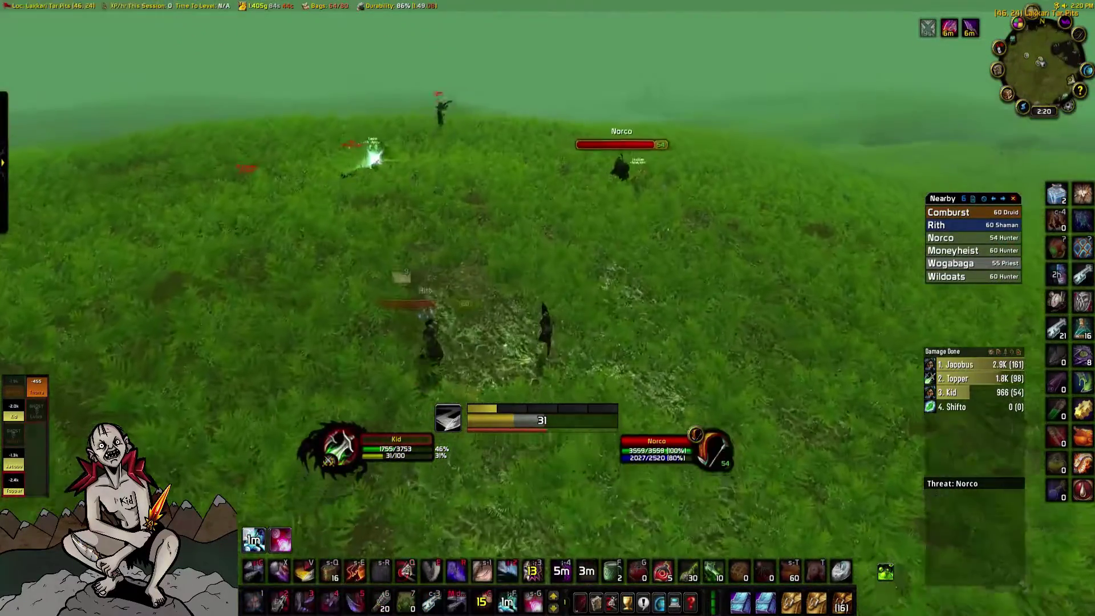
{"action": "key", "text": "shift+e"}
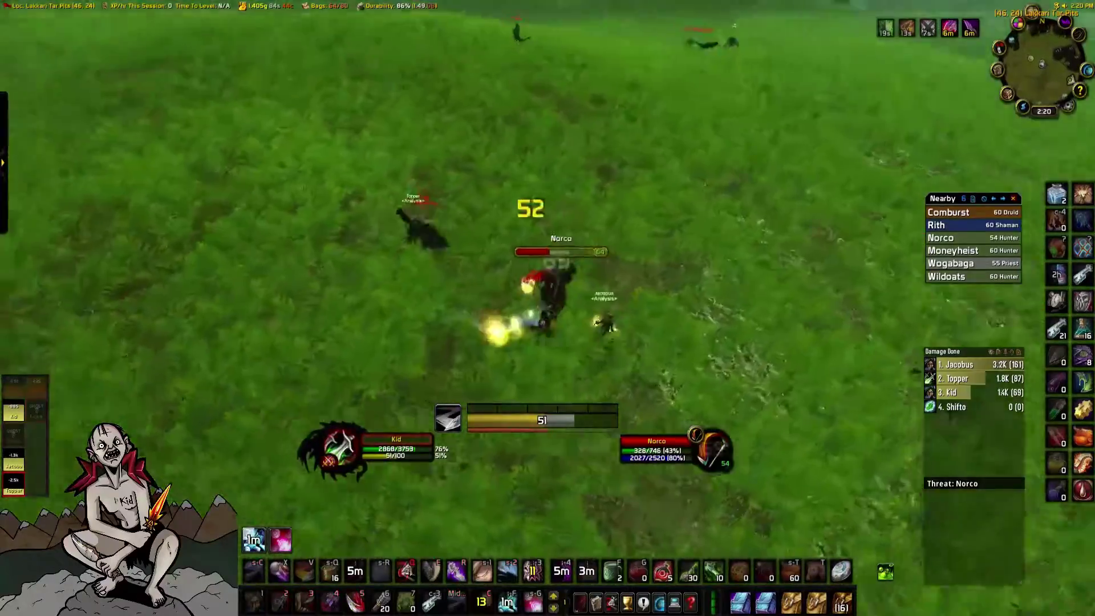
{"action": "key", "text": "2"}
{"action": "key", "text": "ctrl+l"}
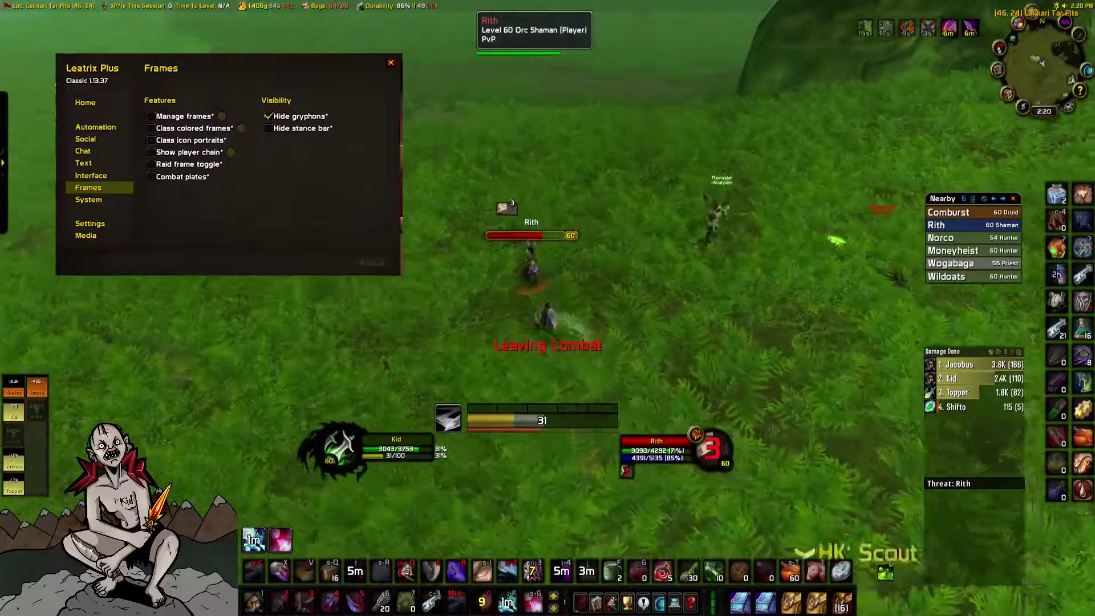
- Fight the level 60 enemy shaman, building combo points with repeated rogue attacks
{"action": "key", "text": "5"}
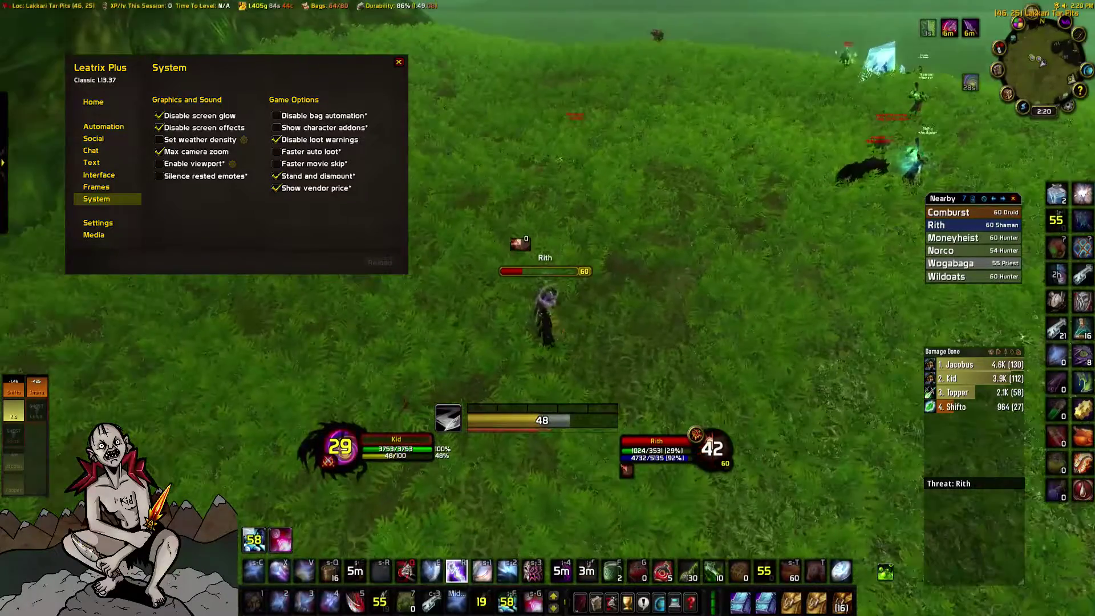
{"action": "key", "text": "r"}
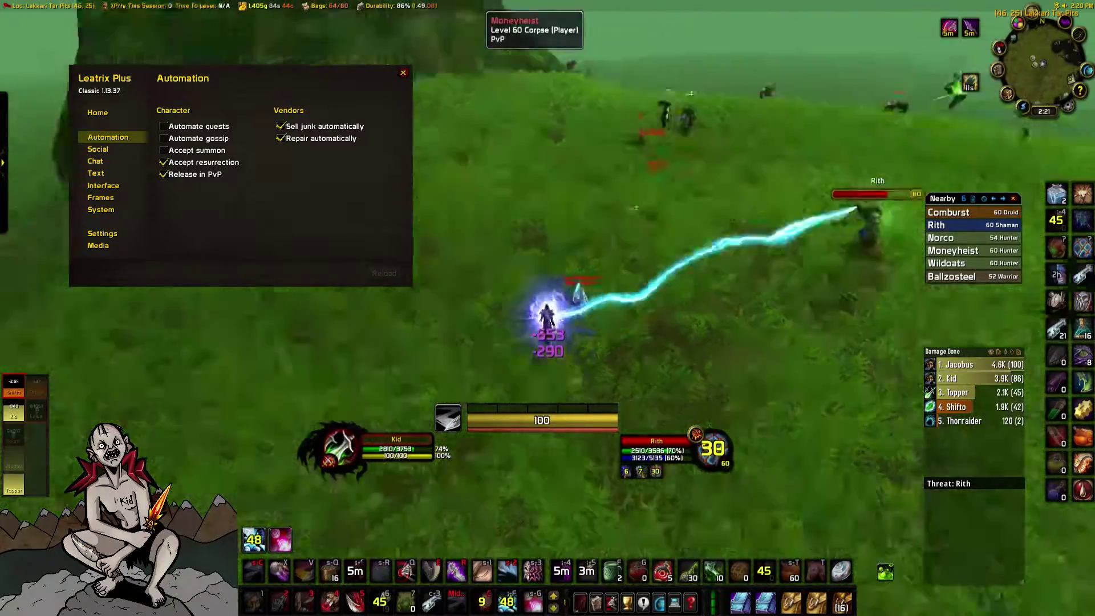
{"action": "key", "text": "5"}
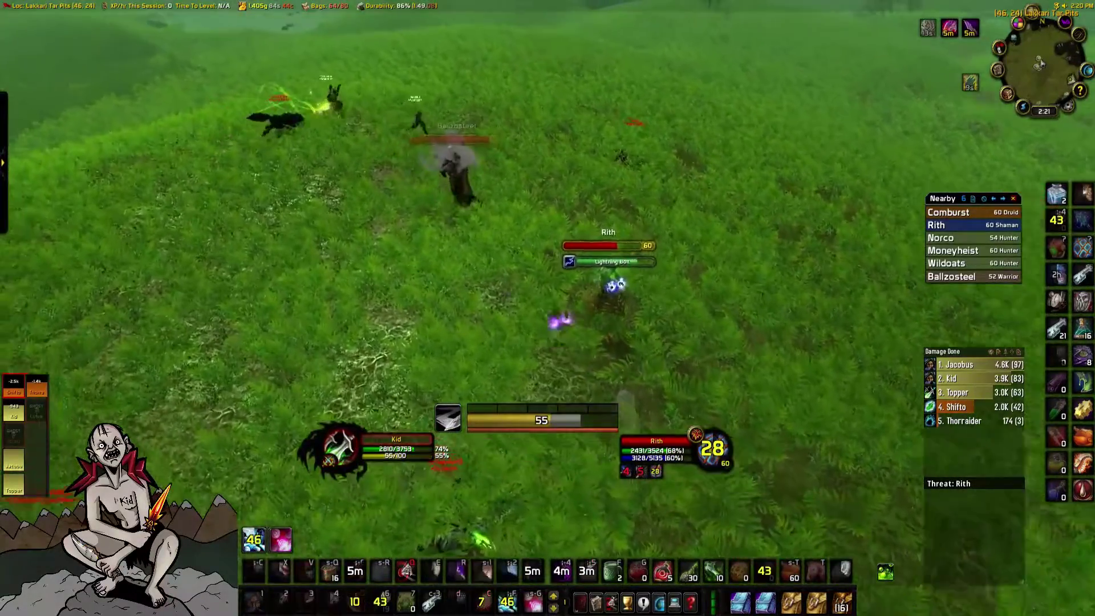
{"action": "key", "text": "2"}
{"action": "key", "text": "w"}
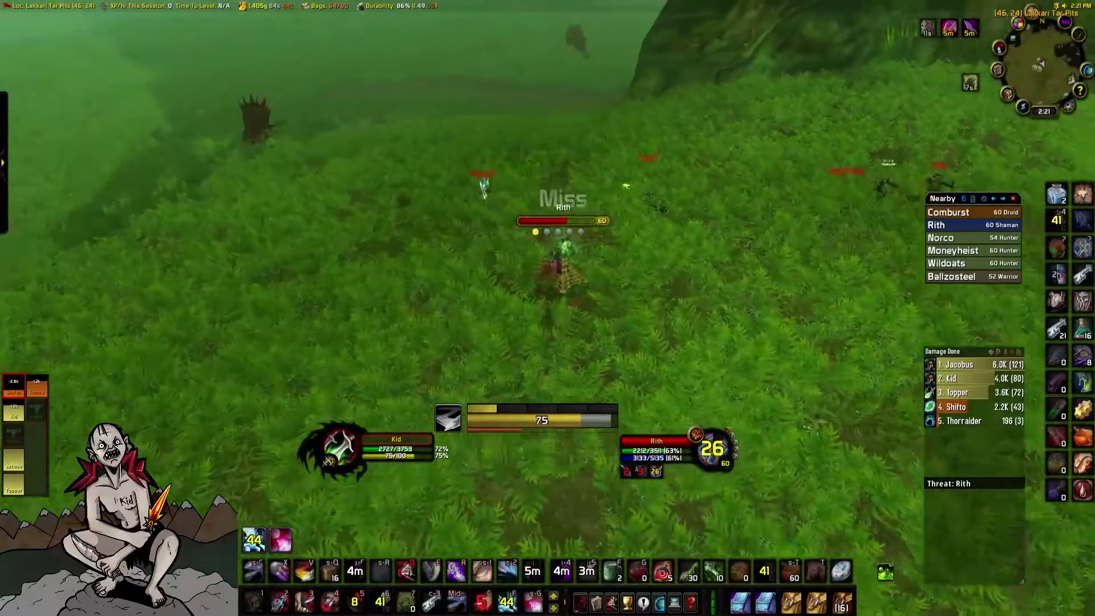
{"action": "key", "text": "2"}
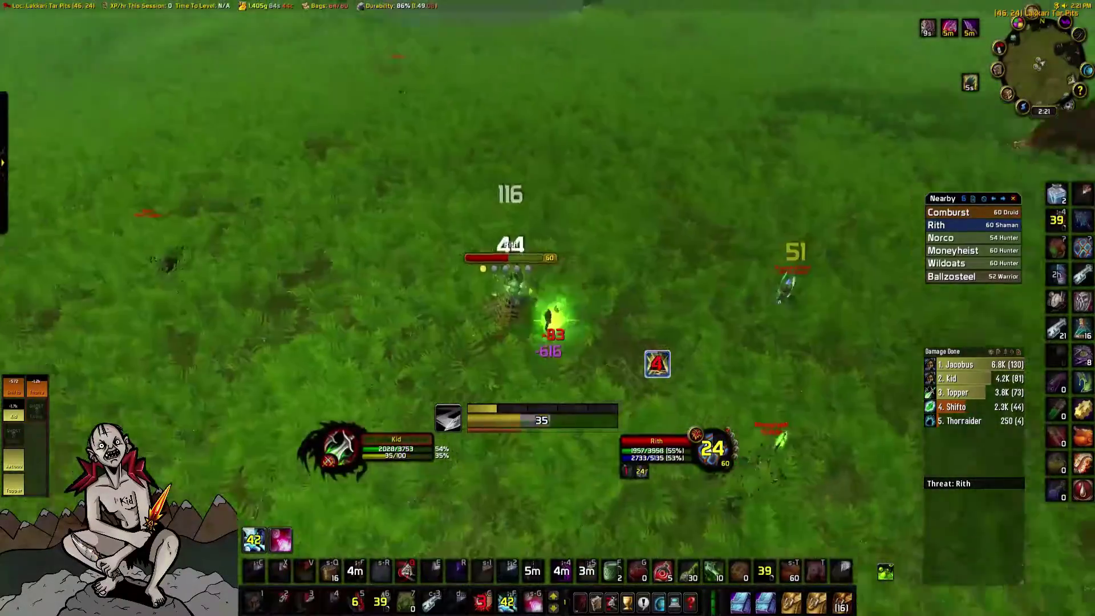
{"action": "key", "text": "2"}
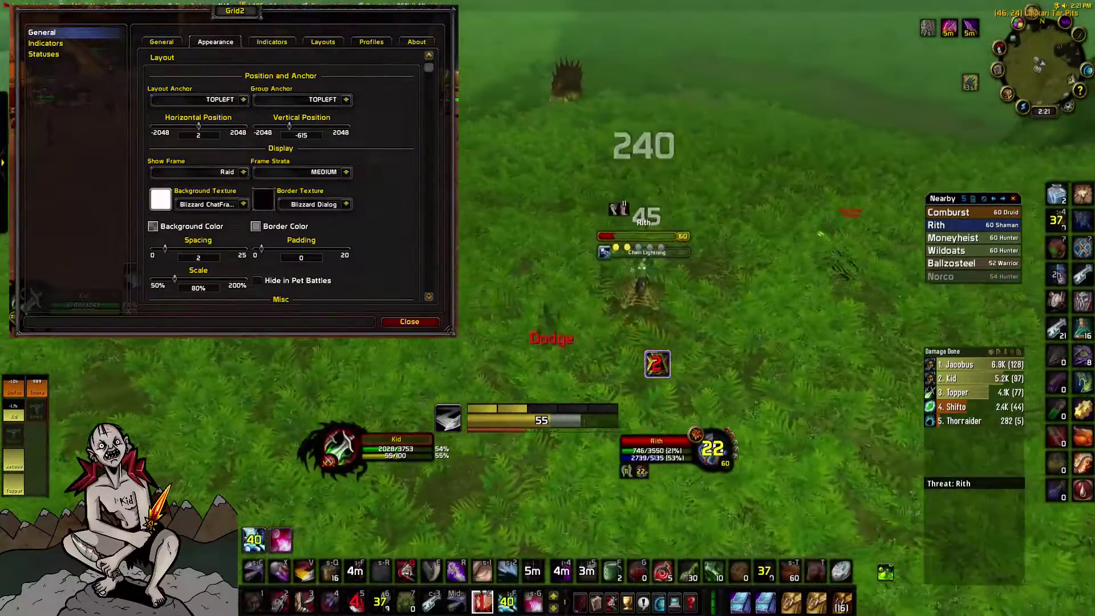
{"action": "key", "text": "c"}
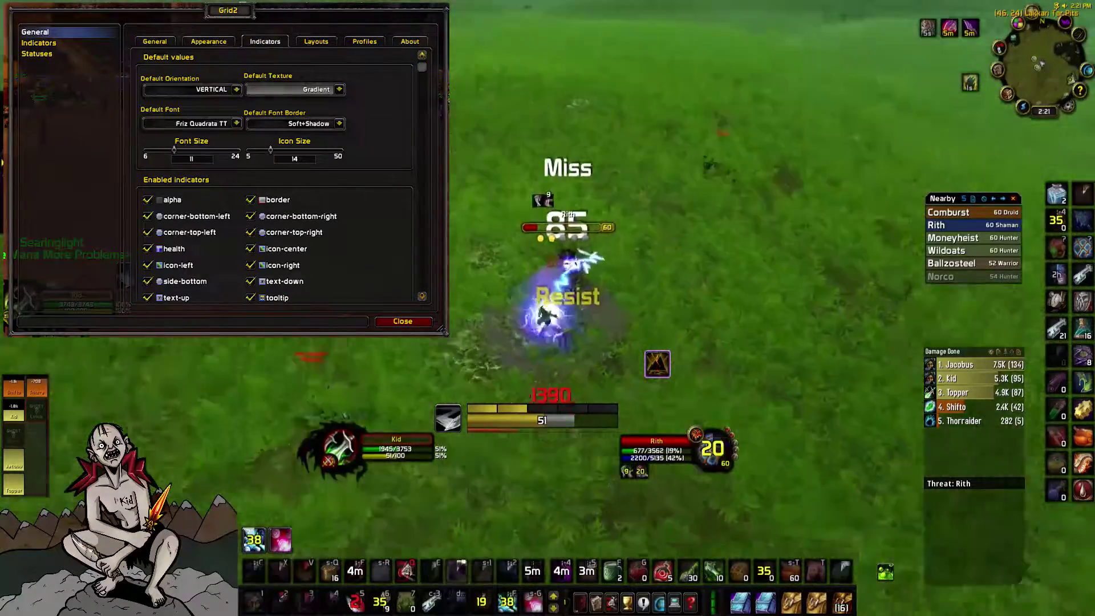
{"action": "key", "text": "Escape"}
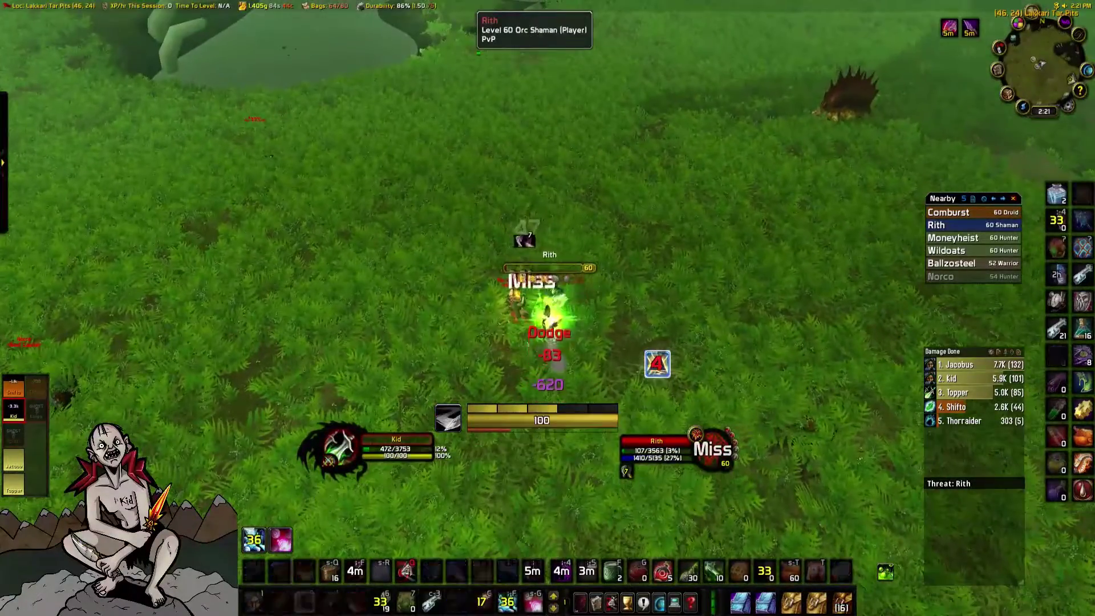
{"action": "mouse_move", "coordinate": [548, 310]}
{"action": "left_mouse_down"}
{"action": "mouse_move", "coordinate": [622, 268]}
{"action": "mouse_move", "coordinate": [656, 222]}
{"action": "mouse_move", "coordinate": [636, 223]}
{"action": "left_mouse_up"}
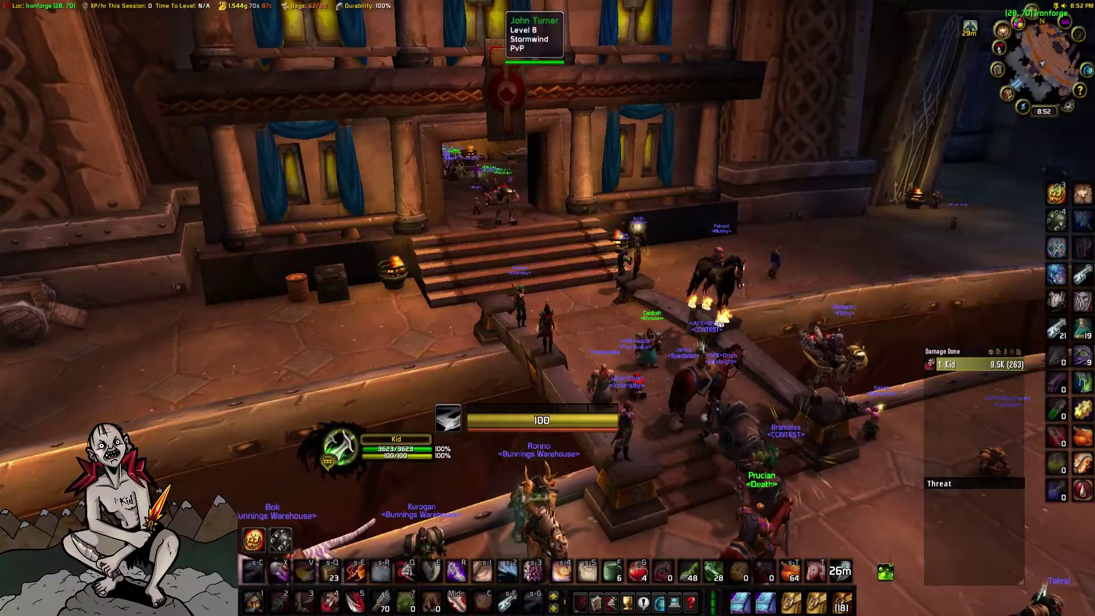
- Open MoveAnything and review the Mover and Hide settings of the Blizzard Action Bars category, including the Stance Buttons
{"action": "key", "text": "Escape"}
{"action": "left_click", "coordinate": [547, 299]}
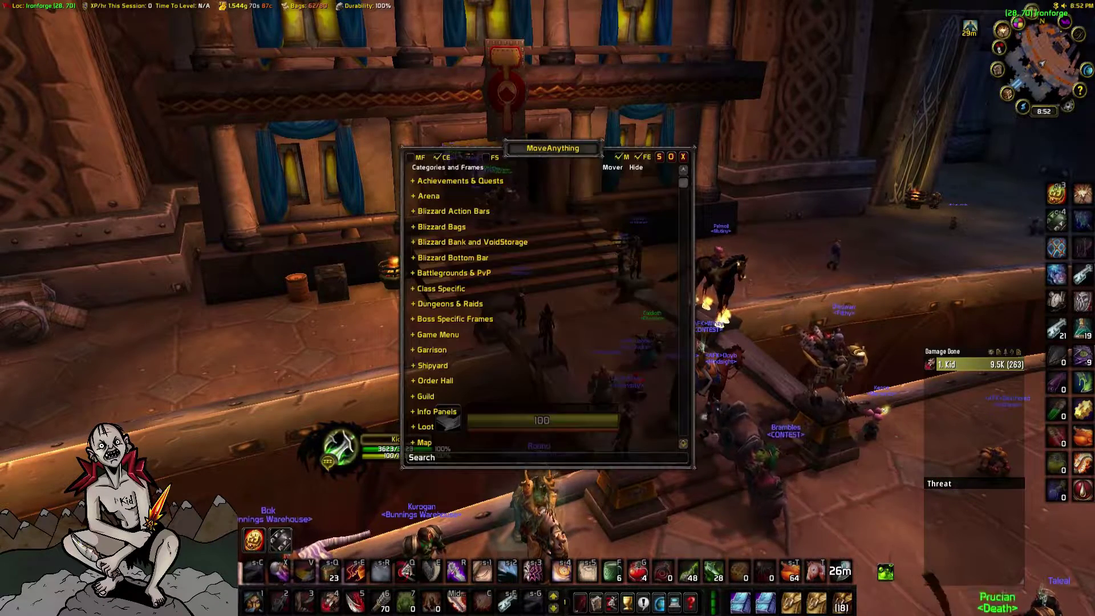
{"action": "left_click", "coordinate": [453, 211]}
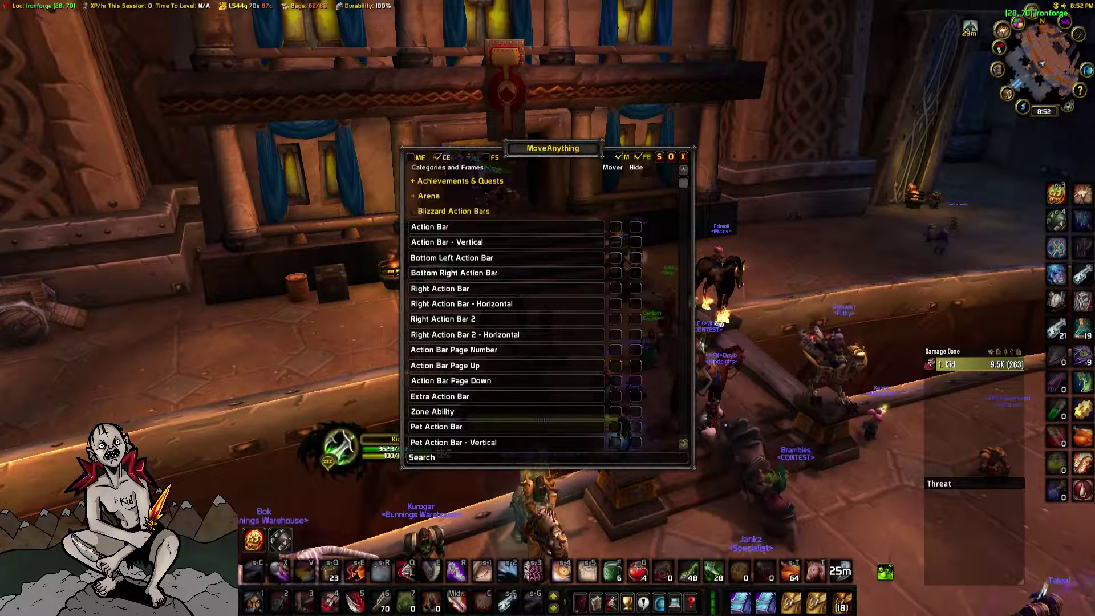
{"action": "scroll", "coordinate": [507, 314], "scroll_direction": "down", "scroll_amount": 5}
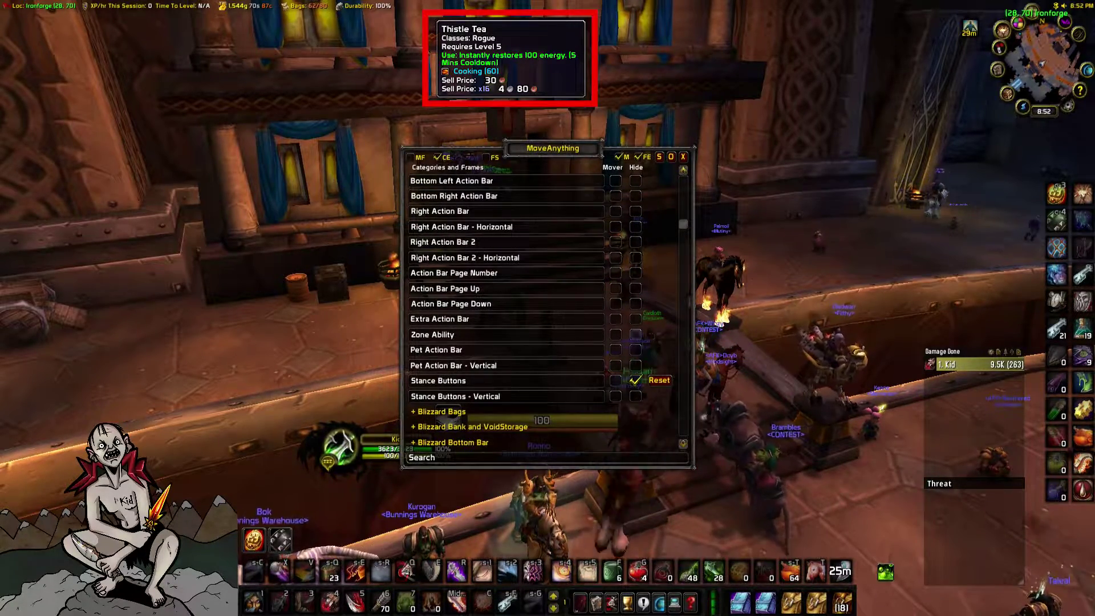
{"action": "scroll", "coordinate": [508, 314], "scroll_direction": "up", "scroll_amount": 5}
{"action": "left_click", "coordinate": [453, 211]}
{"action": "scroll", "coordinate": [507, 314], "scroll_direction": "down", "scroll_amount": 10}
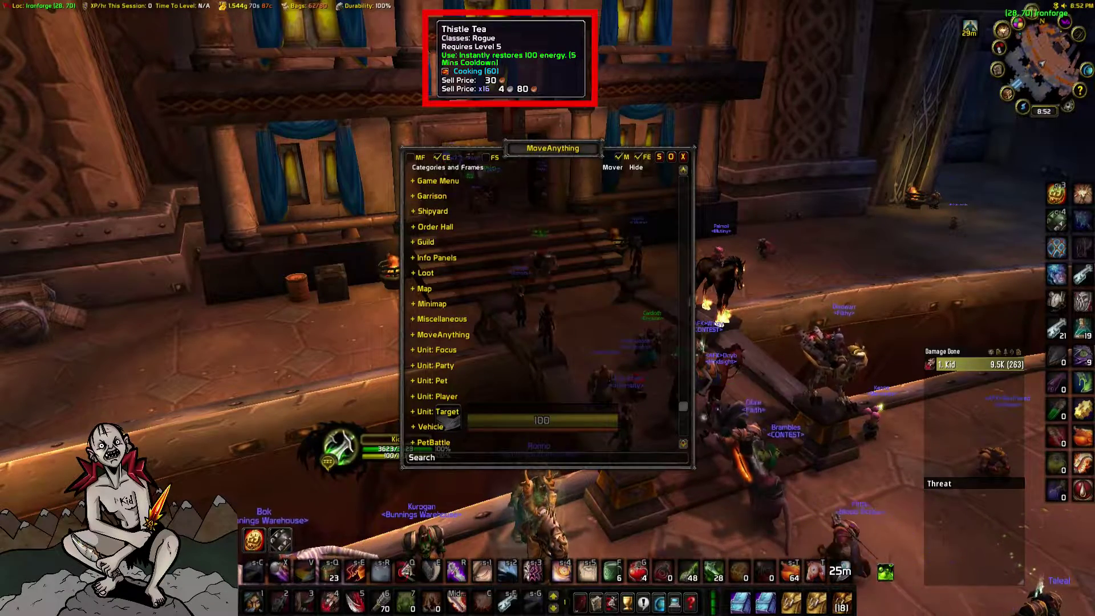
- Show the chat edit box briefly and examine MoveAnything's Miscellaneous frames, including Chat Edit Box, Errors & Warning Display and Tooltip
{"action": "key", "text": "Return"}
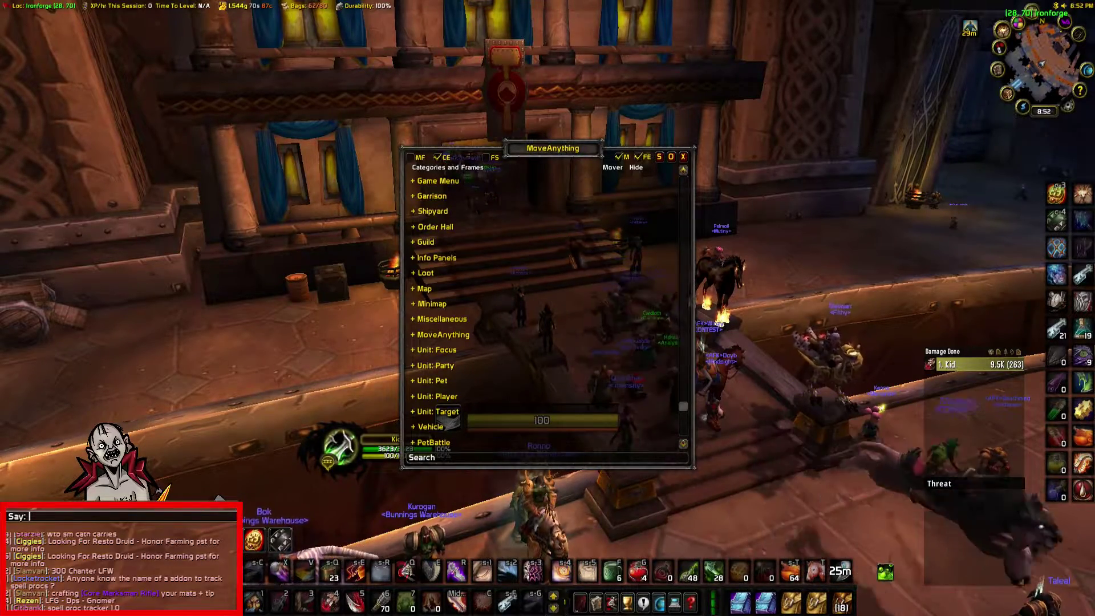
{"action": "left_click", "coordinate": [442, 319]}
{"action": "scroll", "coordinate": [508, 314], "scroll_direction": "down", "scroll_amount": 10}
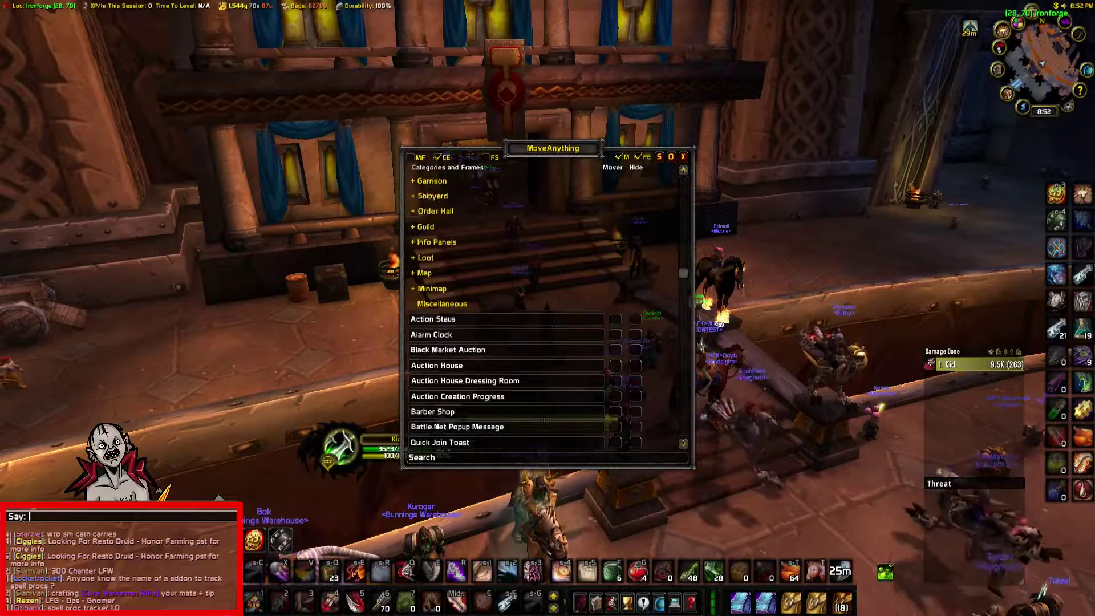
{"action": "key", "text": "Escape"}
{"action": "scroll", "coordinate": [508, 311], "scroll_direction": "down", "scroll_amount": 2}
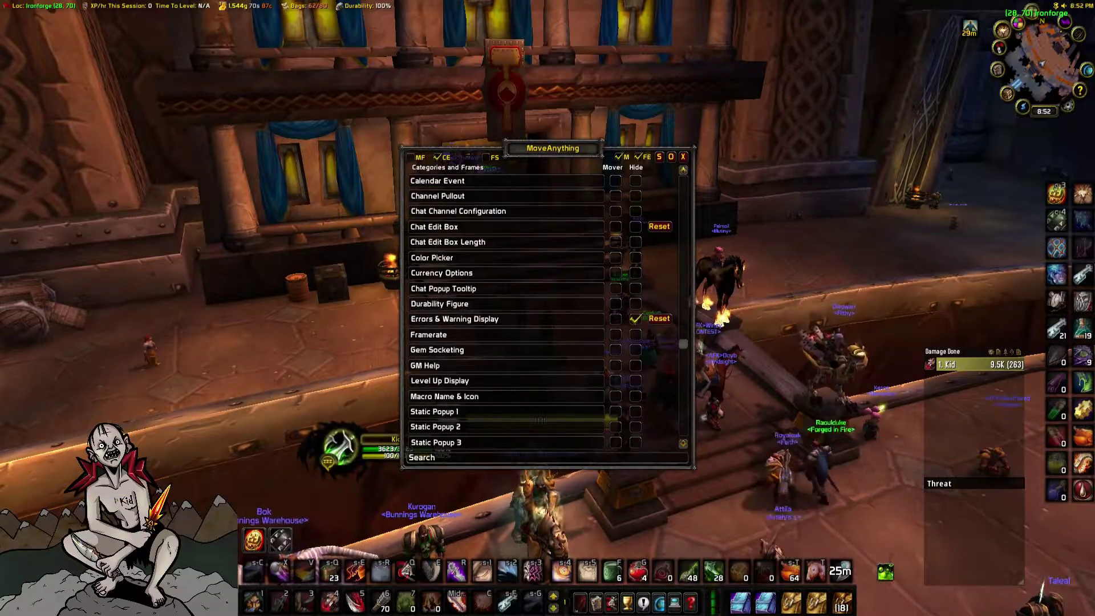
{"action": "scroll", "coordinate": [508, 311], "scroll_direction": "down", "scroll_amount": 7}
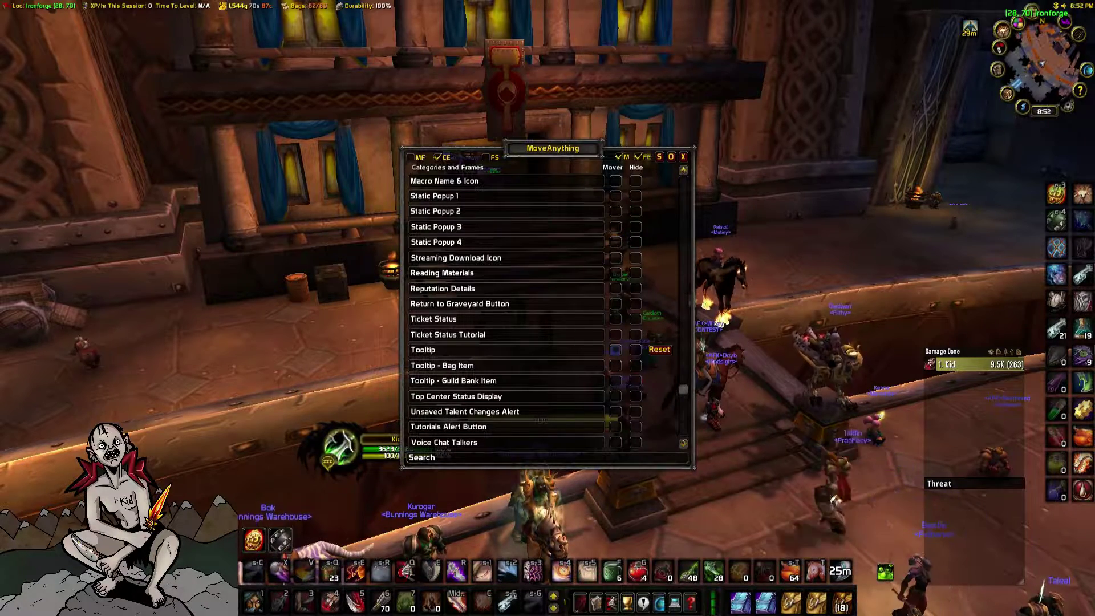
- Display the Tooltip frame's mover to check its position, turn it off again, and close MoveAnything
{"action": "left_click", "coordinate": [615, 349]}
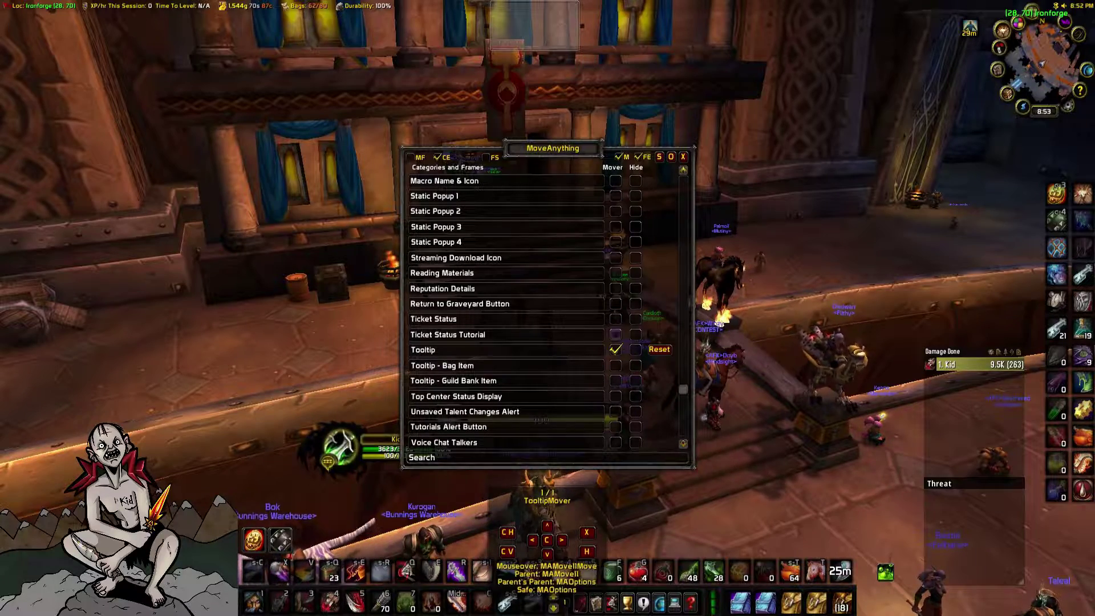
{"action": "left_click", "coordinate": [616, 349]}
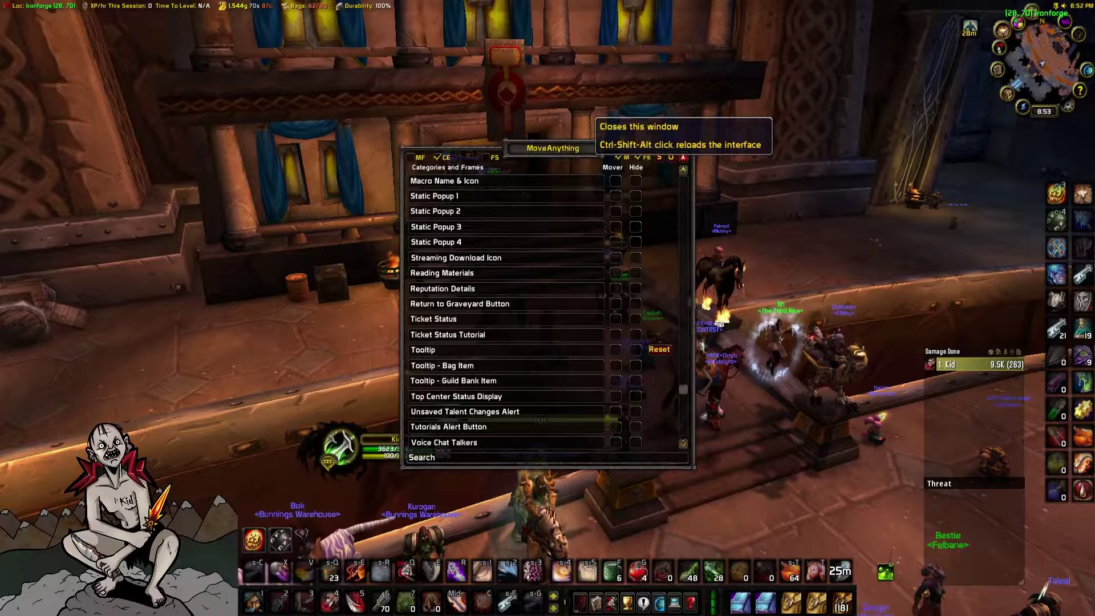
{"action": "left_click", "coordinate": [683, 157]}
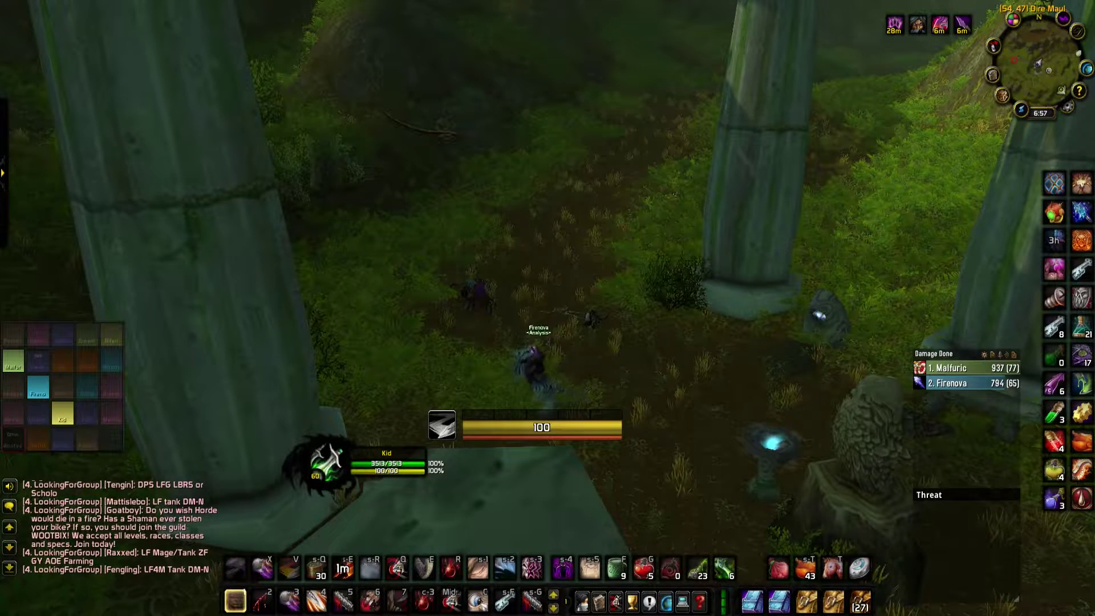
{"action": "key", "text": "m"}
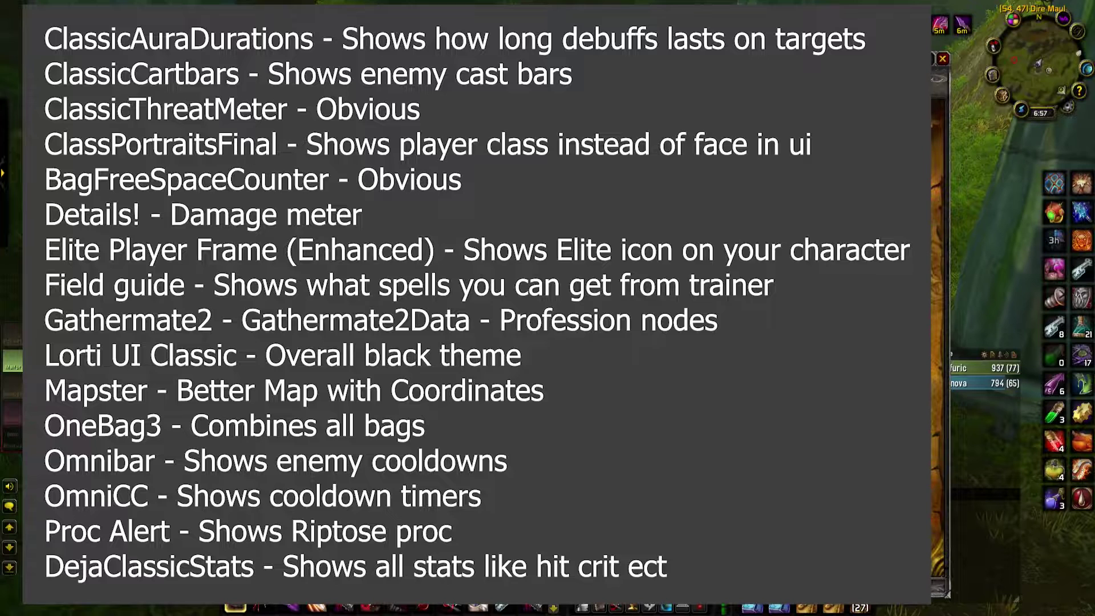
{"action": "key", "text": "Escape"}
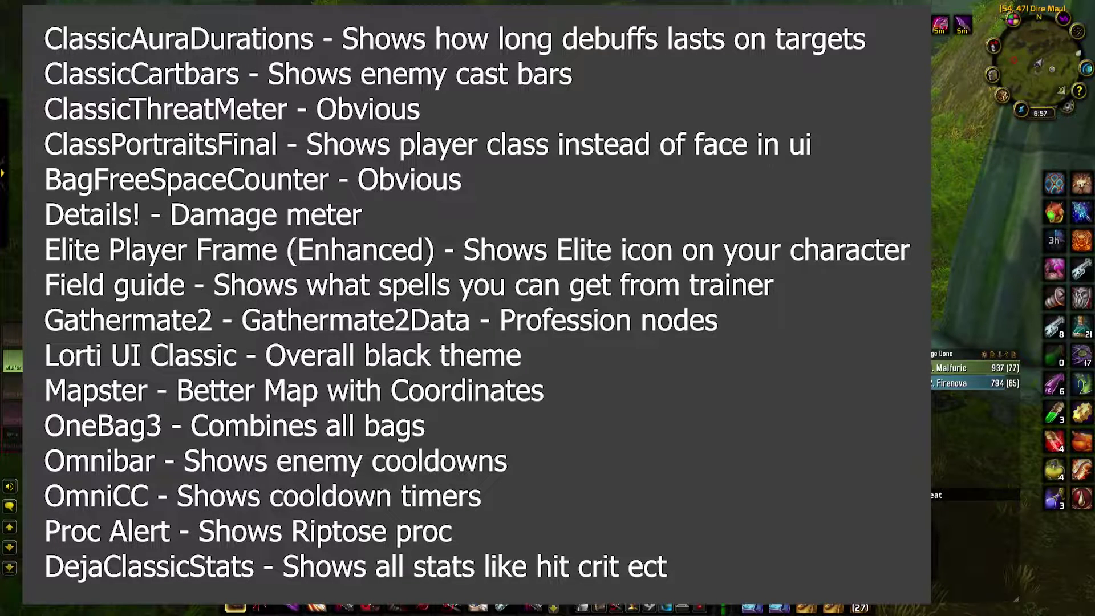